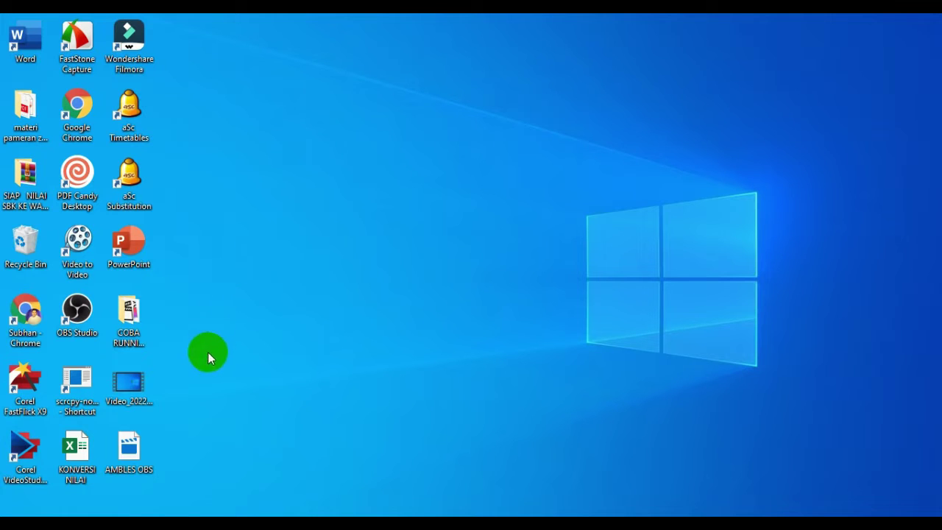
- Look through the image files in the desktop folder COBA RUNNING TEKS and close the folder
{"action": "left_click", "coordinate": [131, 315]}
{"action": "double_click", "coordinate": [131, 315]}
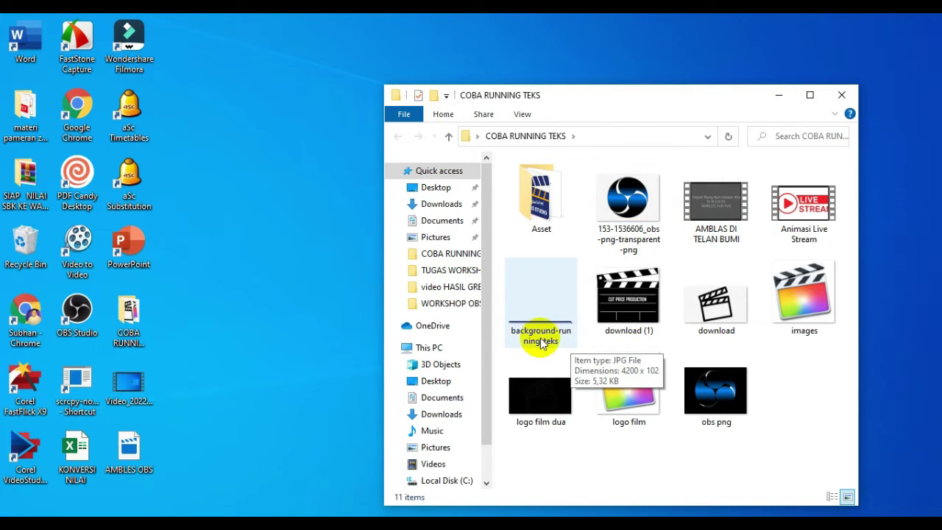
{"action": "left_click", "coordinate": [842, 95]}
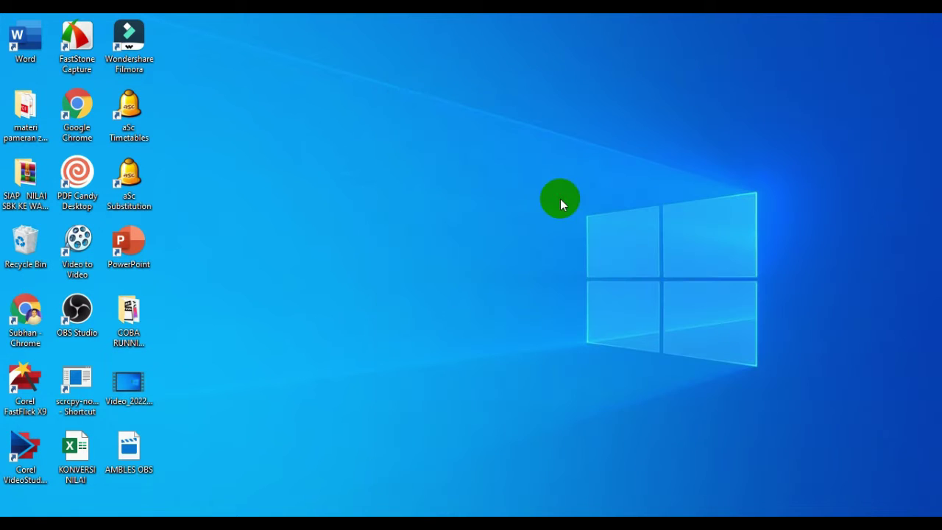
- Launch OBS Studio from the desktop and enable Studio Mode
{"action": "double_click", "coordinate": [85, 319]}
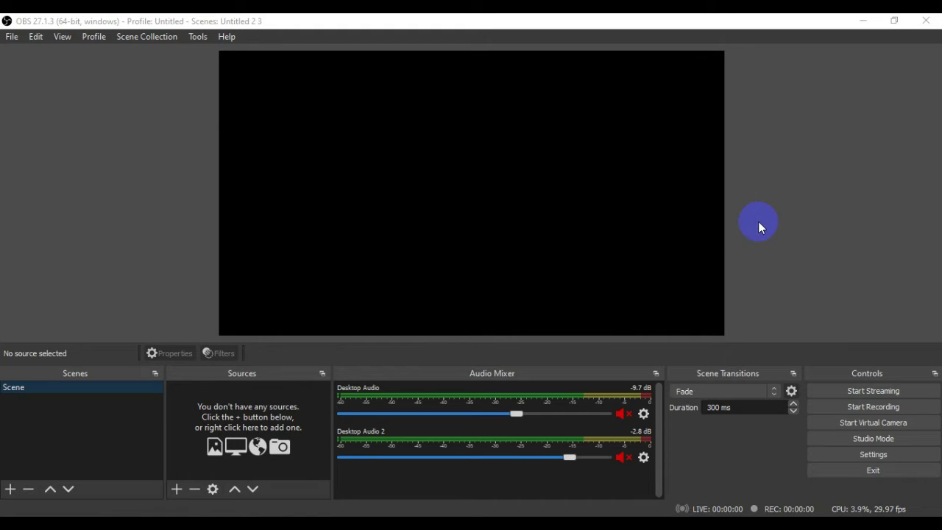
{"action": "left_click", "coordinate": [880, 443]}
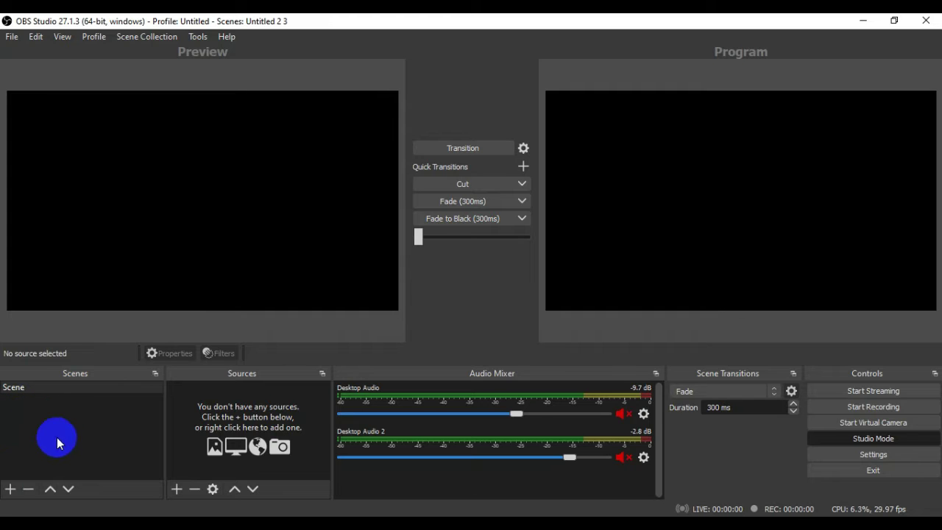
- Add a new scene named "ambles"
{"action": "left_click", "coordinate": [10, 491]}
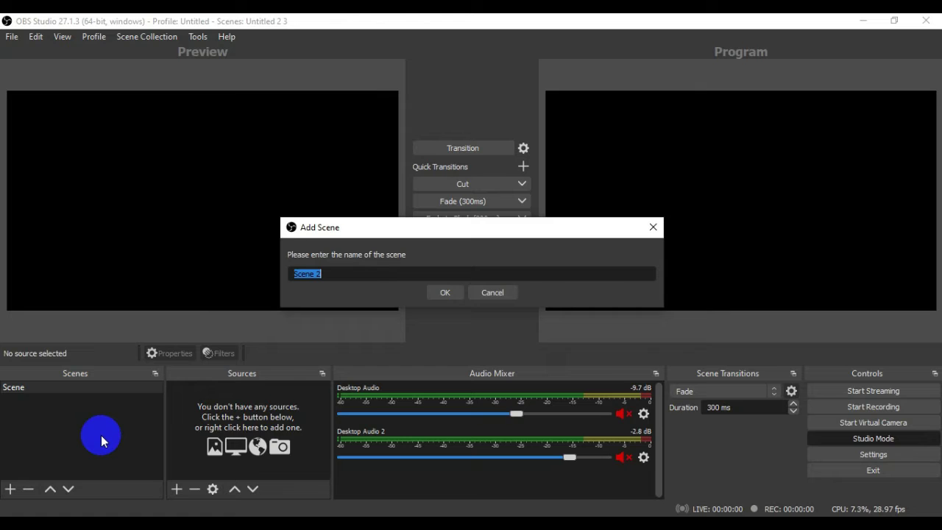
{"action": "type", "text": "ambles"}
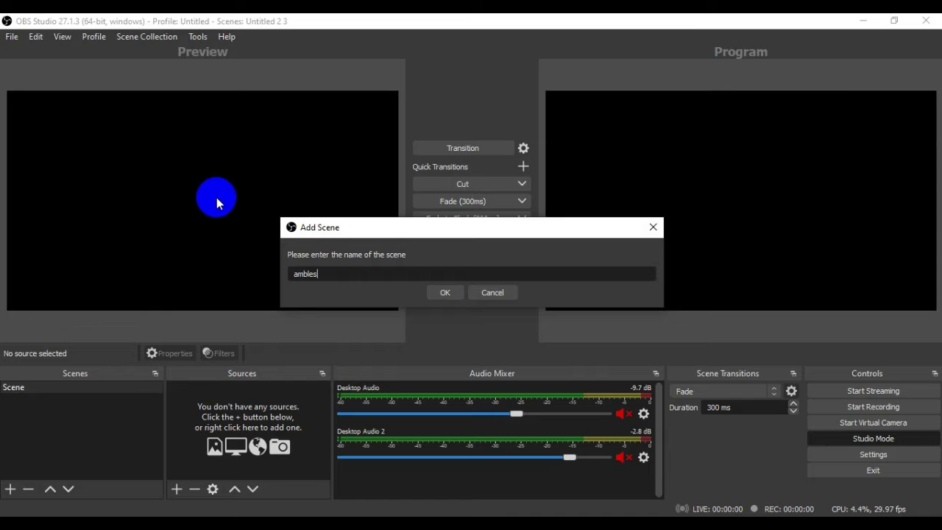
{"action": "left_click", "coordinate": [444, 294]}
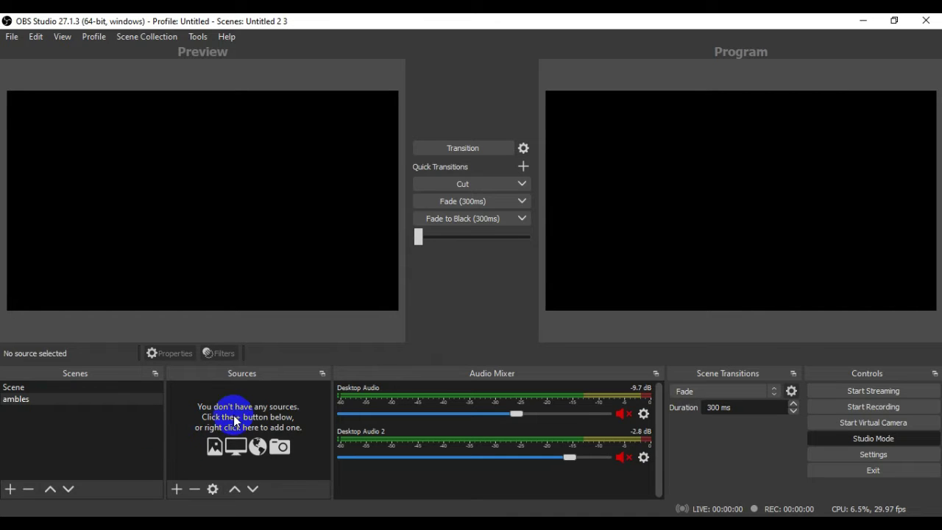
- Add a new image source named "bg teks" to the ambles scene
{"action": "left_click", "coordinate": [176, 489]}
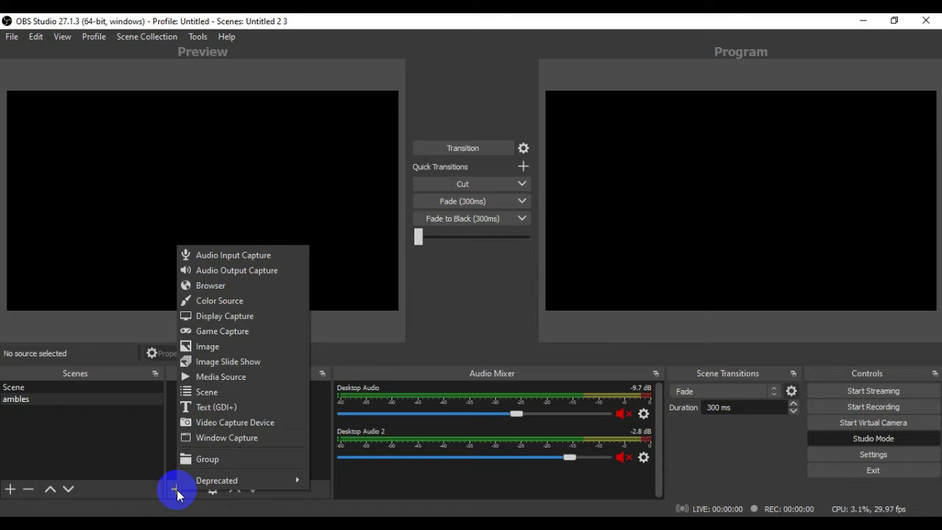
{"action": "left_click_drag", "start_coordinate": [177, 497], "coordinate": [206, 346]}
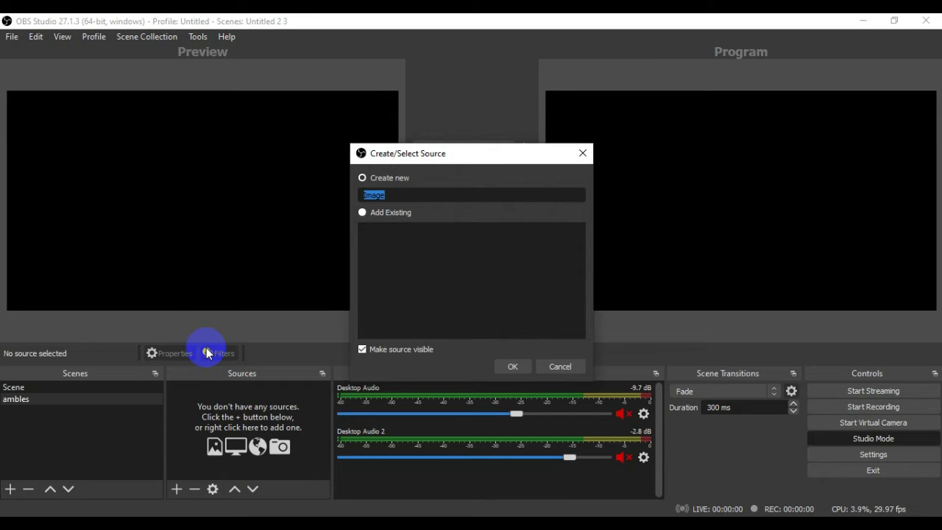
{"action": "type", "text": "bg teks"}
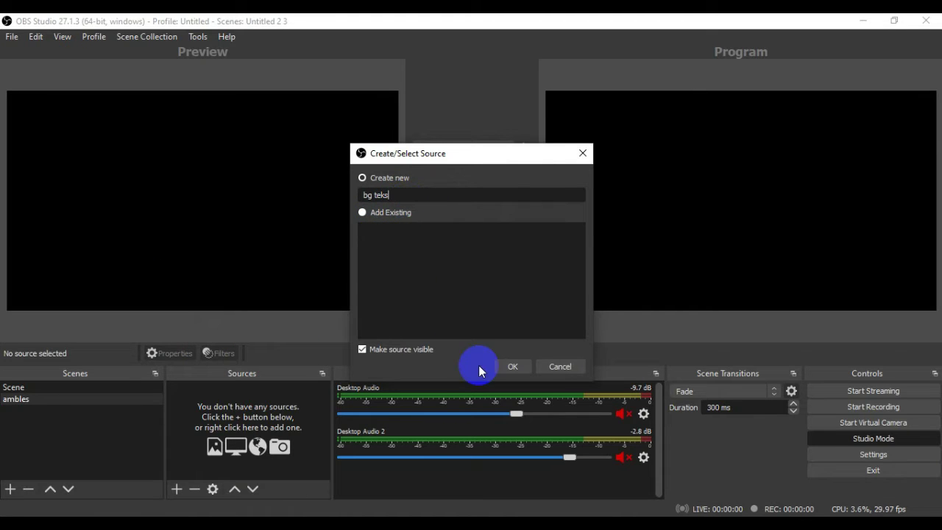
{"action": "left_click", "coordinate": [511, 367]}
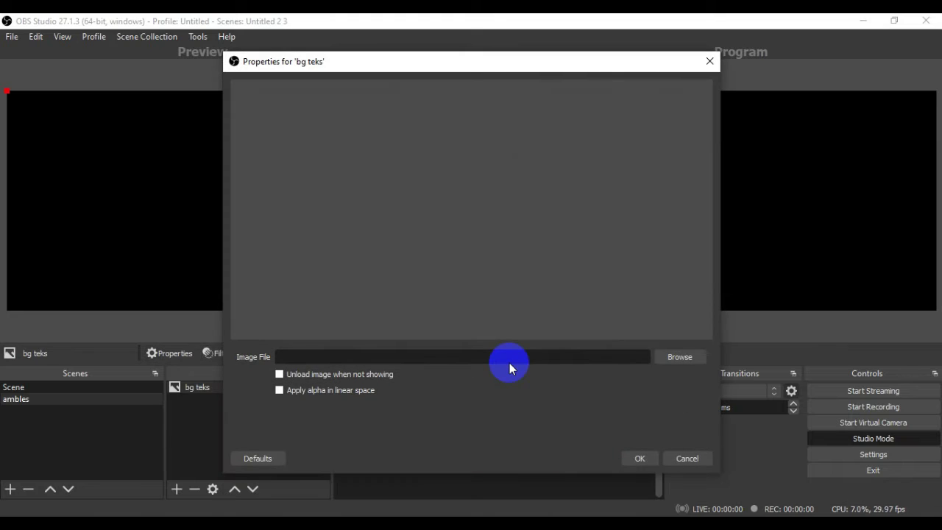
- Load background-running-teks from the desktop folder COBA RUNNING TEKS as the image of the bg teks source
{"action": "left_click", "coordinate": [675, 358]}
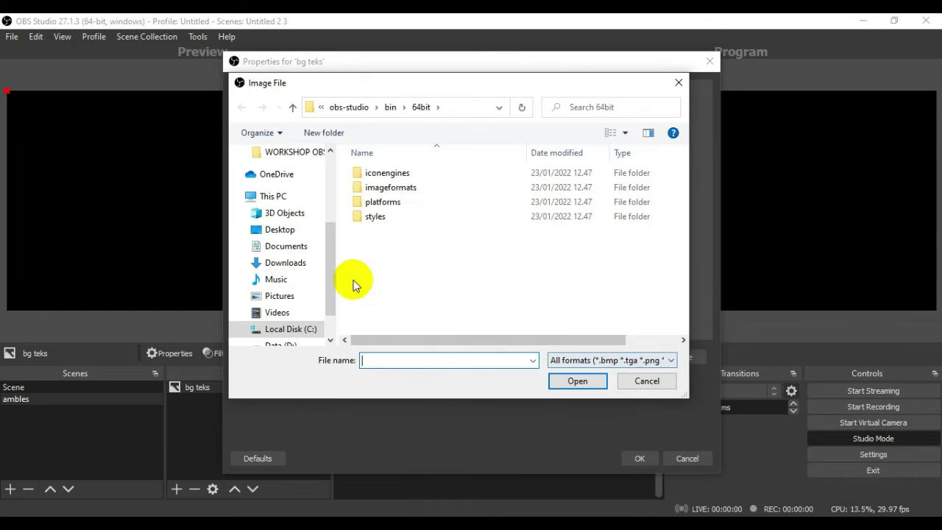
{"action": "left_click", "coordinate": [299, 231]}
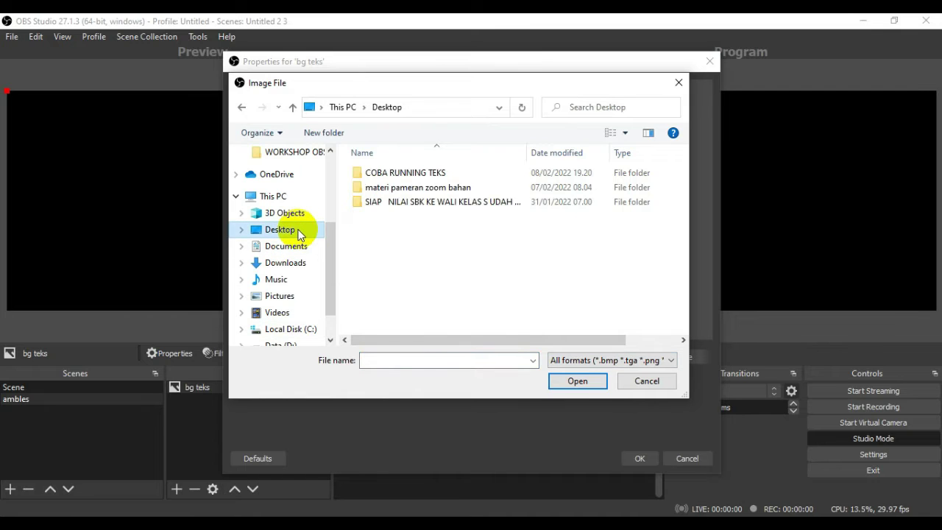
{"action": "double_click", "coordinate": [370, 173]}
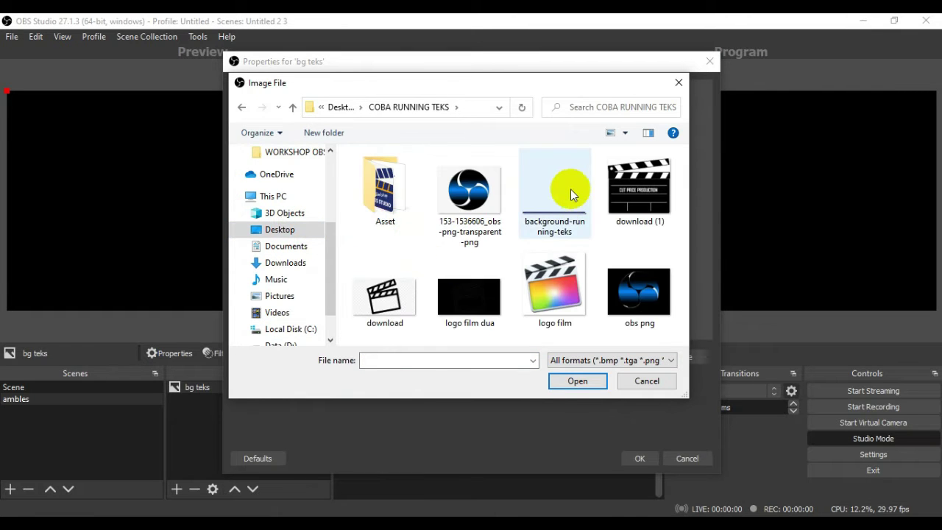
{"action": "left_click", "coordinate": [569, 202]}
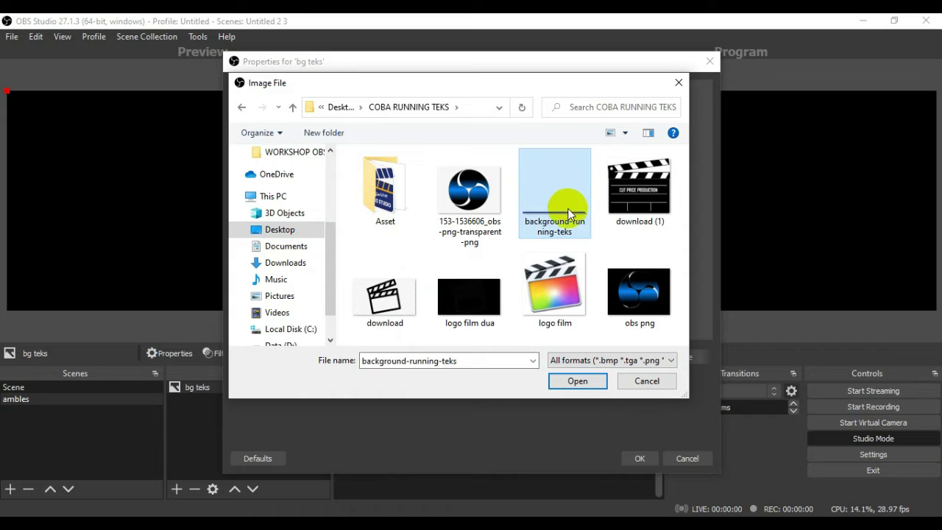
{"action": "left_click", "coordinate": [588, 386]}
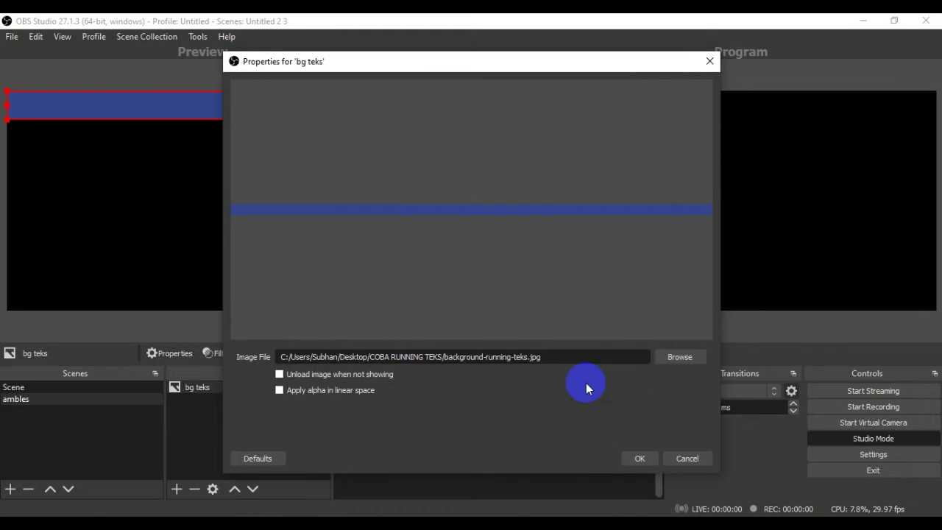
{"action": "left_click", "coordinate": [634, 453]}
- Reduce the blue bar's height and place it along the bottom edge of the preview canvas, leaving a small gap at its left end
{"action": "left_click_drag", "start_coordinate": [175, 110], "coordinate": [3, 256]}
{"action": "left_click_drag", "start_coordinate": [328, 254], "coordinate": [233, 267]}
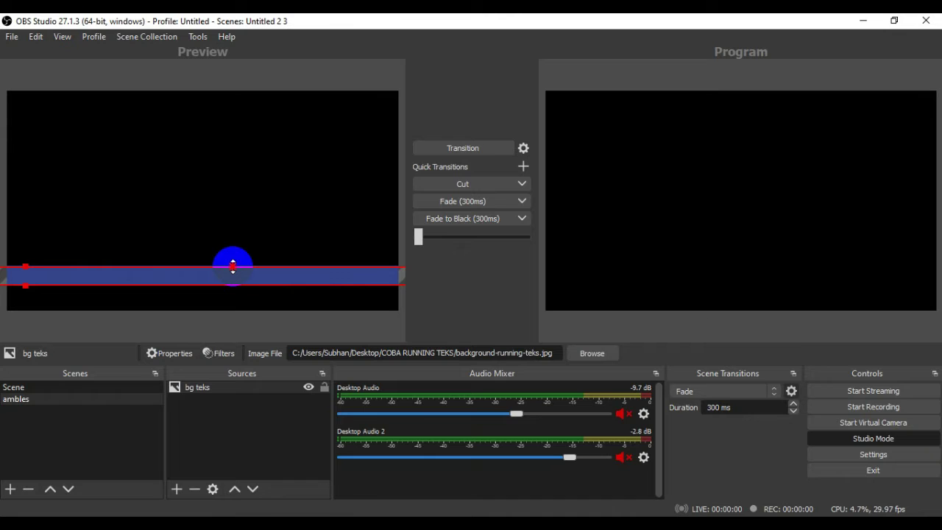
{"action": "left_click_drag", "start_coordinate": [107, 280], "coordinate": [287, 293]}
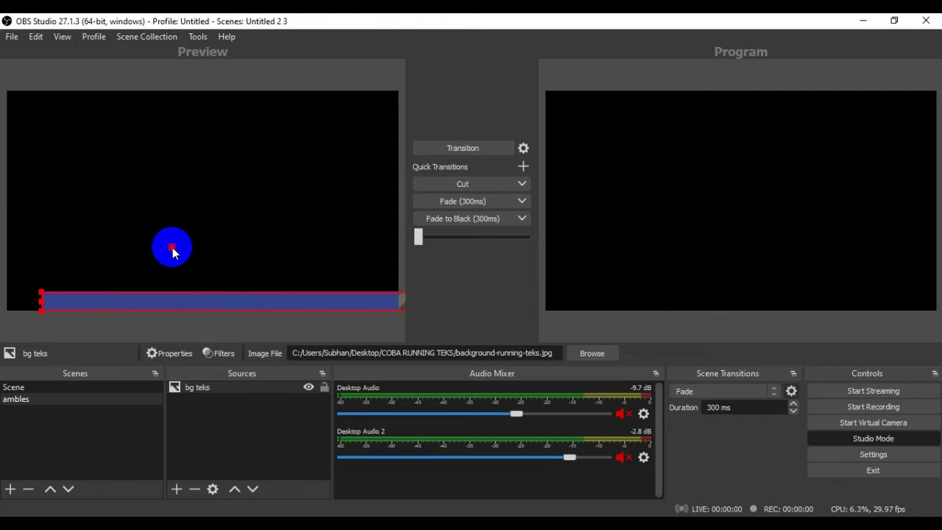
{"action": "left_click", "coordinate": [166, 247]}
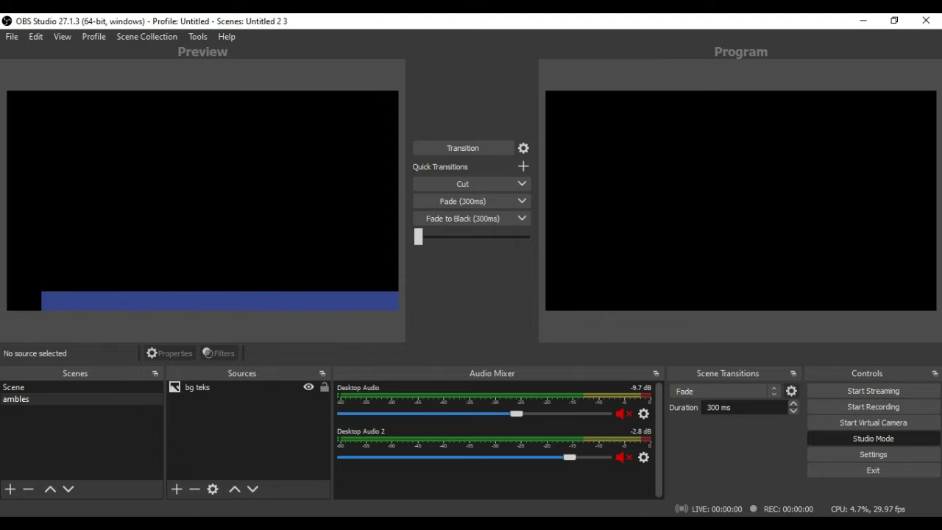
- Add a new image source named "logo obs" to the ambles scene
{"action": "left_click", "coordinate": [172, 496]}
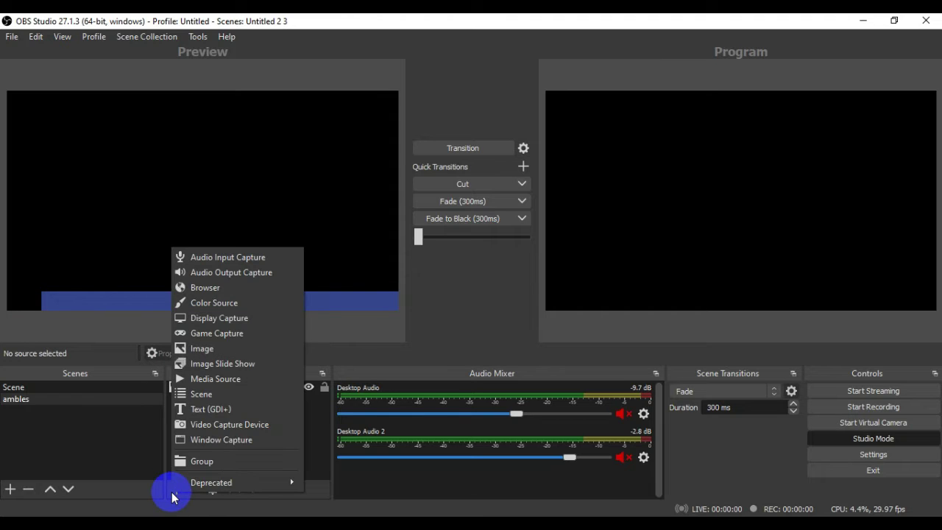
{"action": "left_click", "coordinate": [212, 350]}
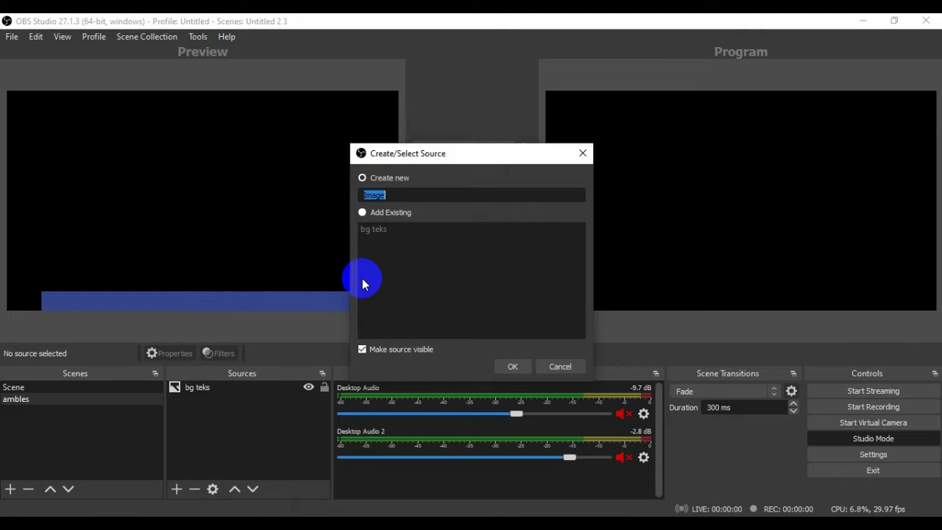
{"action": "type", "text": "logo obs"}
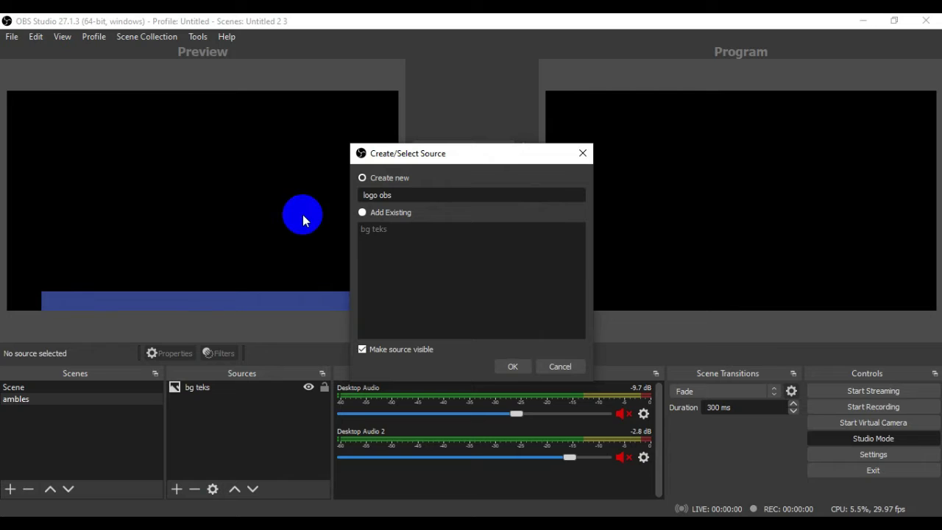
{"action": "left_click", "coordinate": [515, 366]}
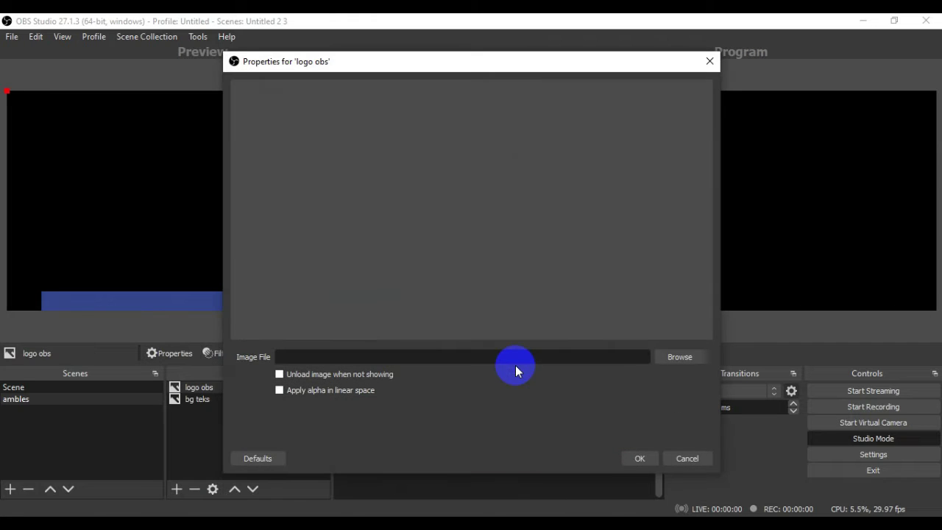
- Load the "obs png" file from the COBA RUNNING TEKS folder as the image of the logo obs source
{"action": "left_click", "coordinate": [696, 357]}
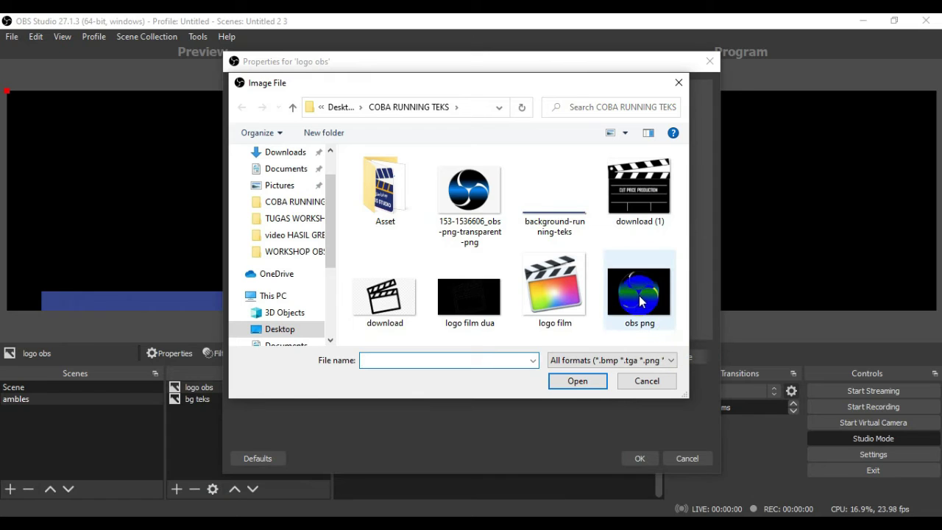
{"action": "left_click", "coordinate": [640, 298]}
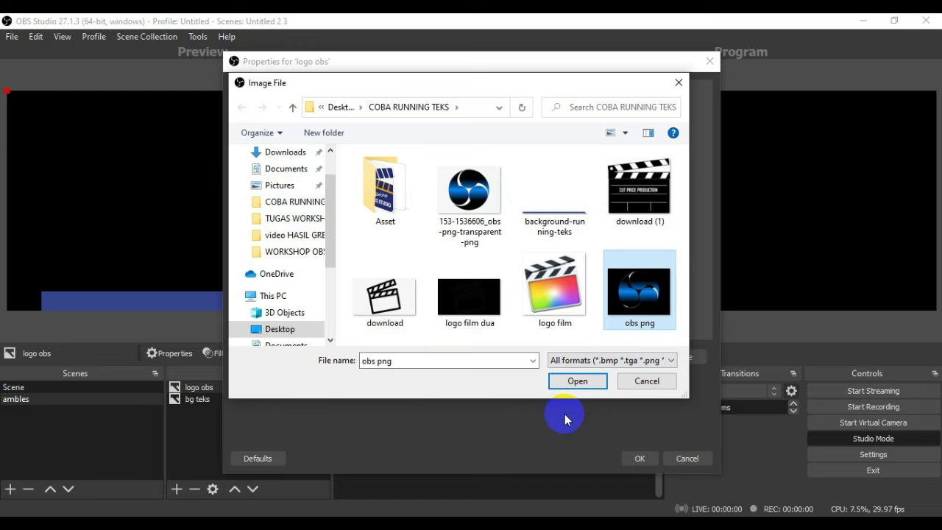
{"action": "left_click", "coordinate": [639, 297]}
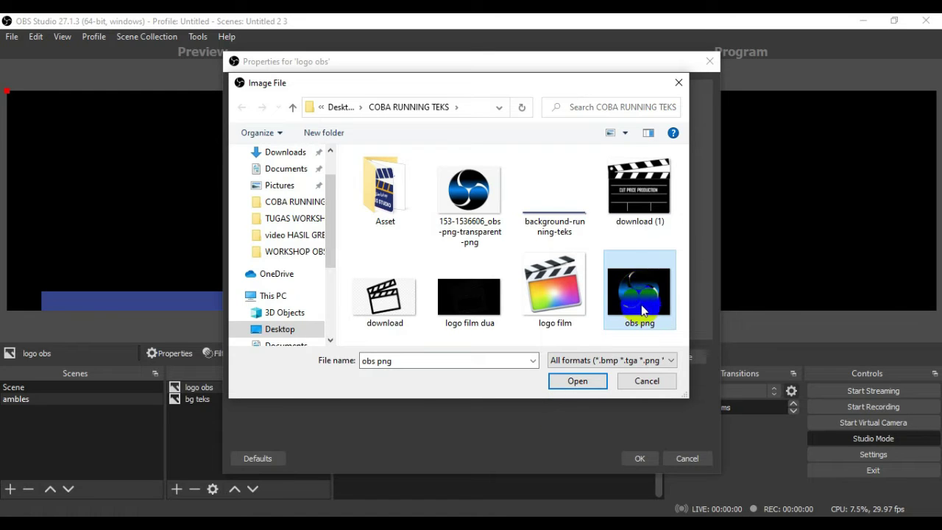
{"action": "left_click", "coordinate": [576, 383]}
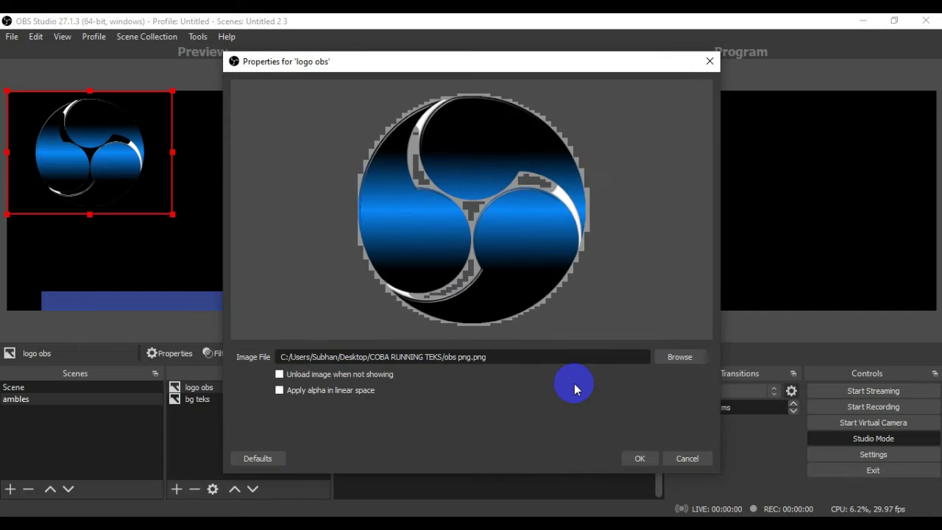
- Shrink the OBS logo and place it in the canvas's bottom-left corner, overlapping the start of the blue bar
{"action": "left_click_drag", "start_coordinate": [173, 214], "coordinate": [84, 147]}
{"action": "left_click_drag", "start_coordinate": [41, 119], "coordinate": [37, 277]}
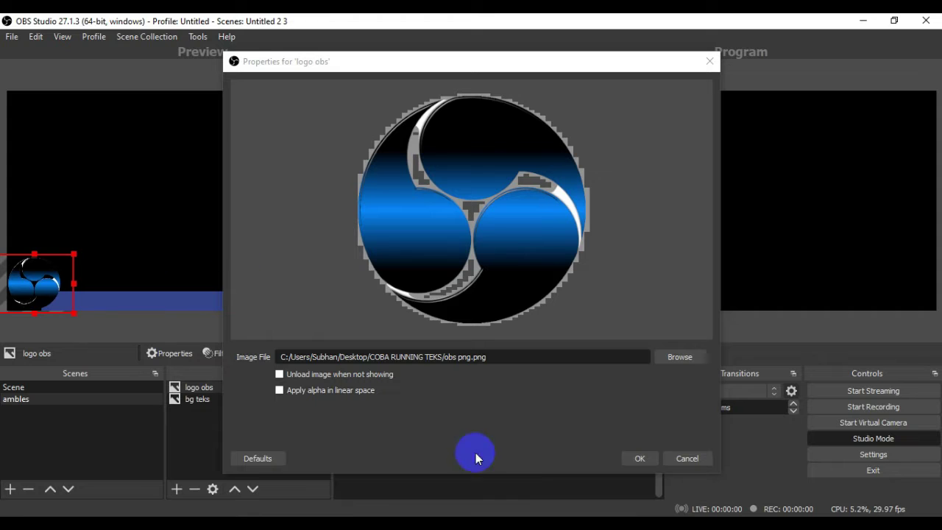
{"action": "left_click", "coordinate": [647, 459]}
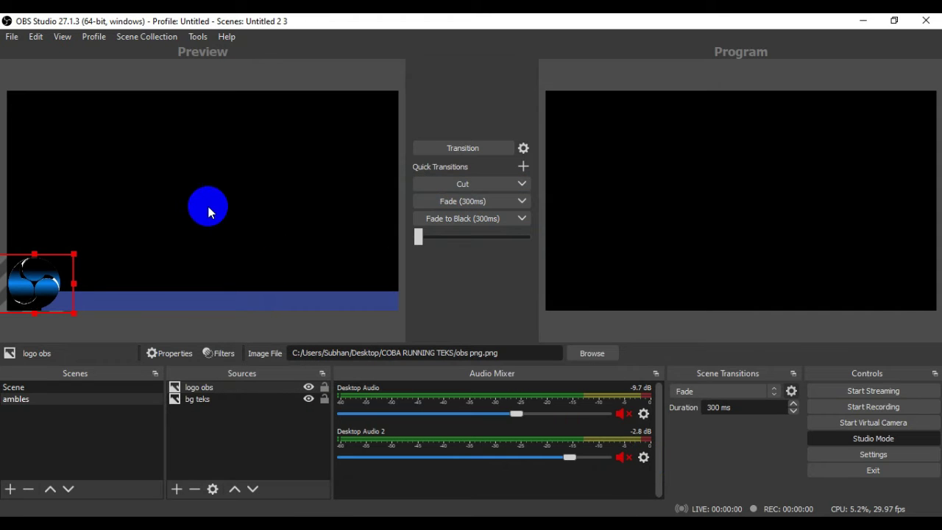
{"action": "left_click", "coordinate": [197, 200]}
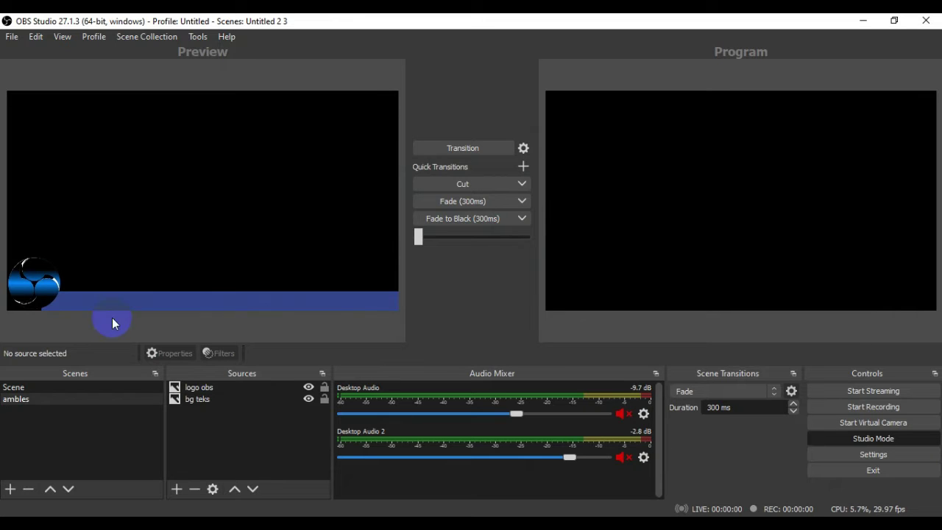
- Add a new Text (GDI+) source named "teks" to the ambles scene
{"action": "left_click", "coordinate": [177, 491]}
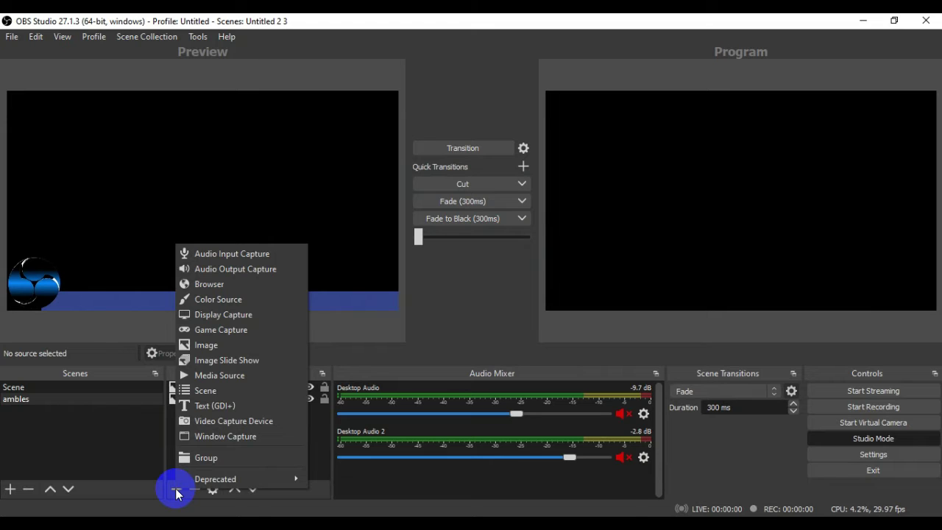
{"action": "left_click", "coordinate": [211, 409]}
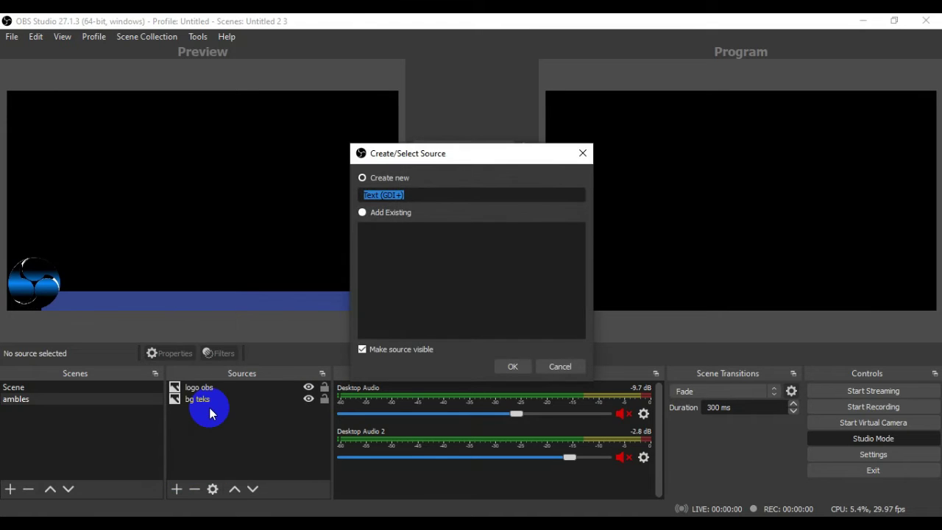
{"action": "type", "text": "teks"}
{"action": "left_click", "coordinate": [514, 366]}
- Set the teks source's text to "Jalan ambles di RT 04/03 Bedahan, satu orang warga hilang di telan lubang ambles tersebut"
{"action": "left_click", "coordinate": [524, 366]}
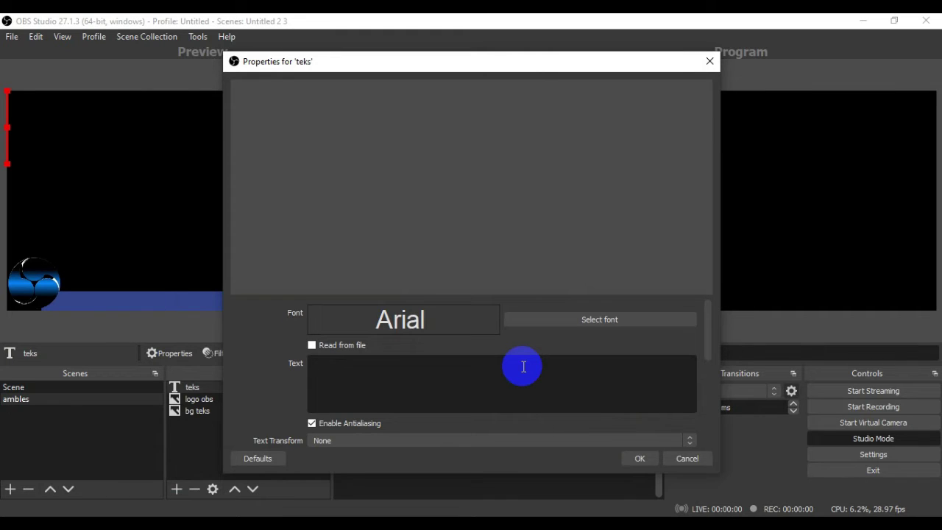
{"action": "type", "text": "Ja"}
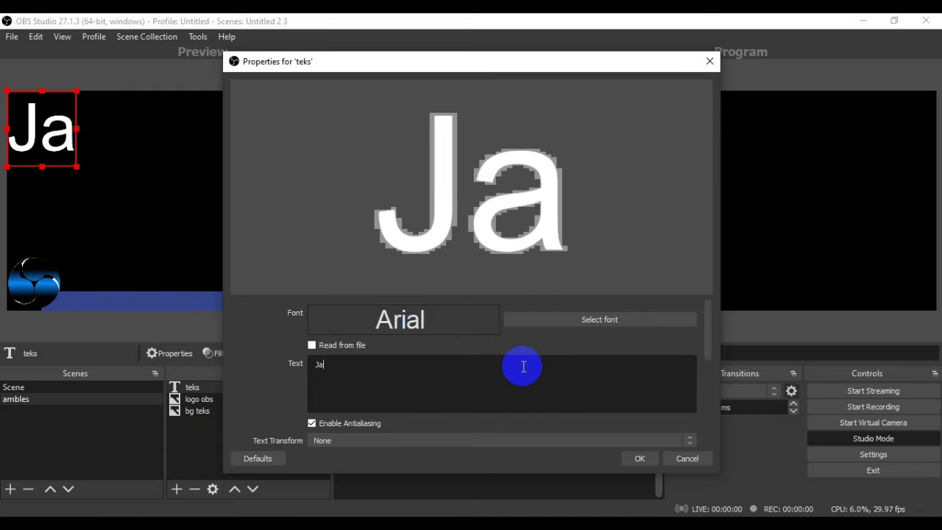
{"action": "type", "text": "lan"}
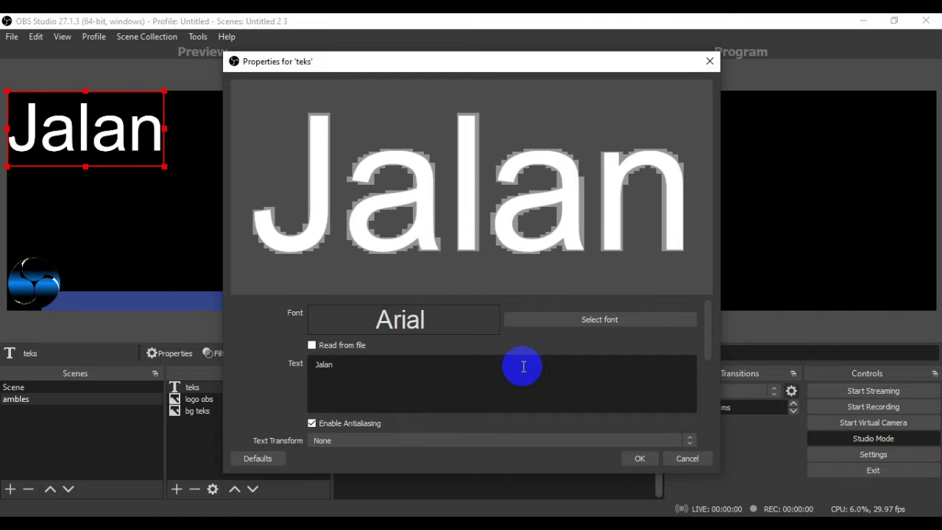
{"action": "type", "text": " amb"}
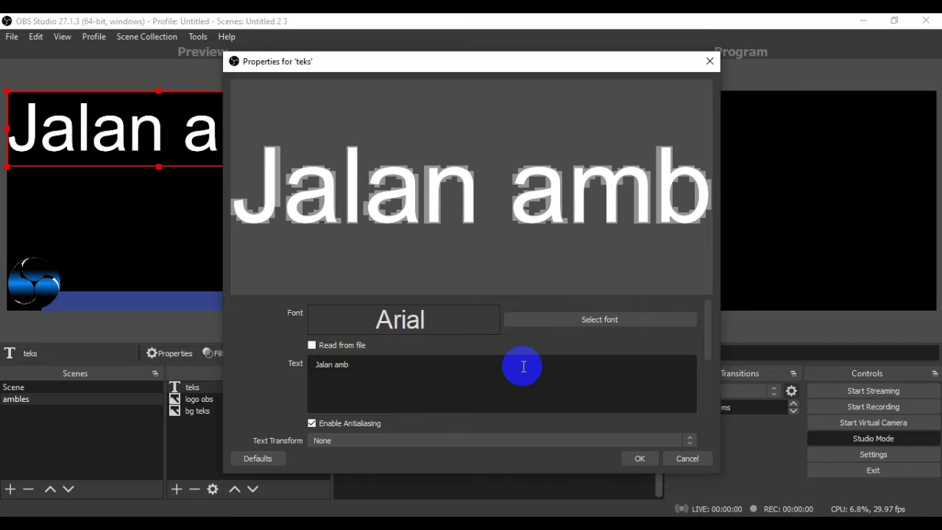
{"action": "type", "text": "les"}
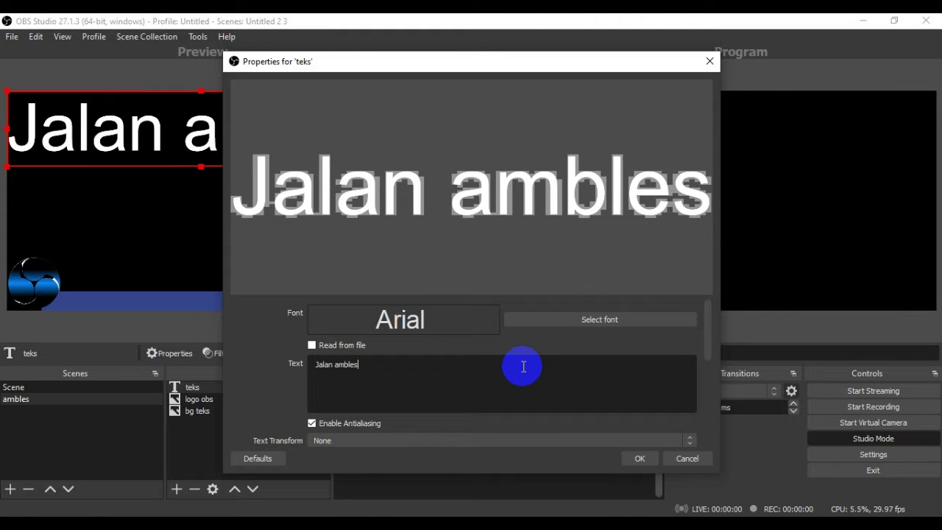
{"action": "type", "text": " di RT 04"}
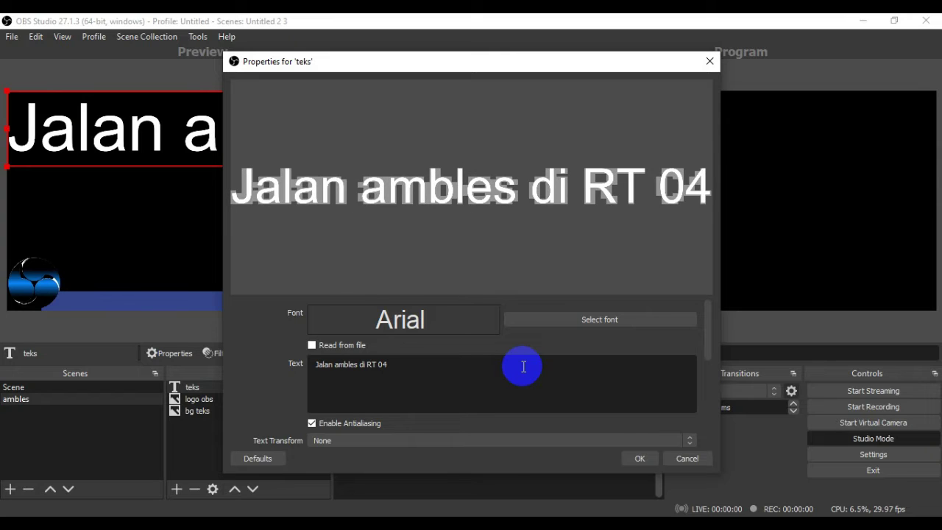
{"action": "type", "text": "/03 Bedahan"}
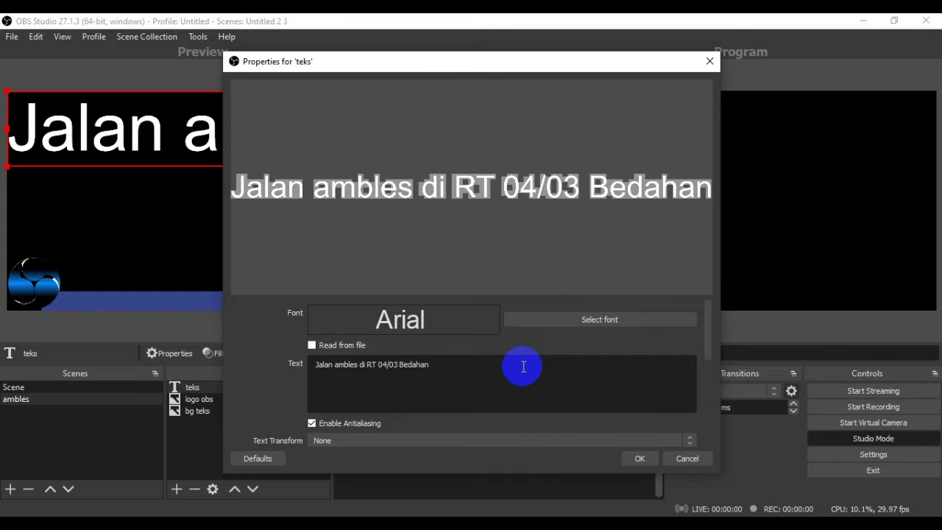
{"action": "type", "text": ", satu orang w"}
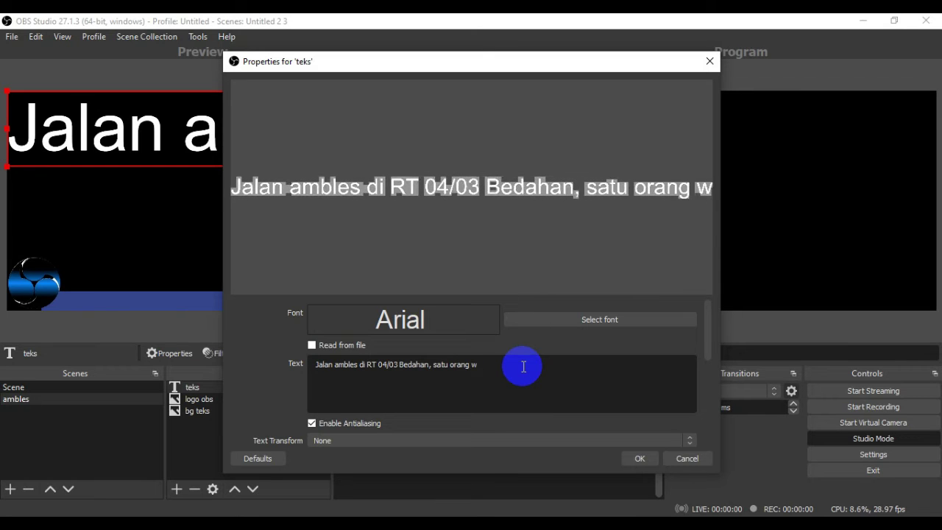
{"action": "type", "text": "arga hilang di telan "}
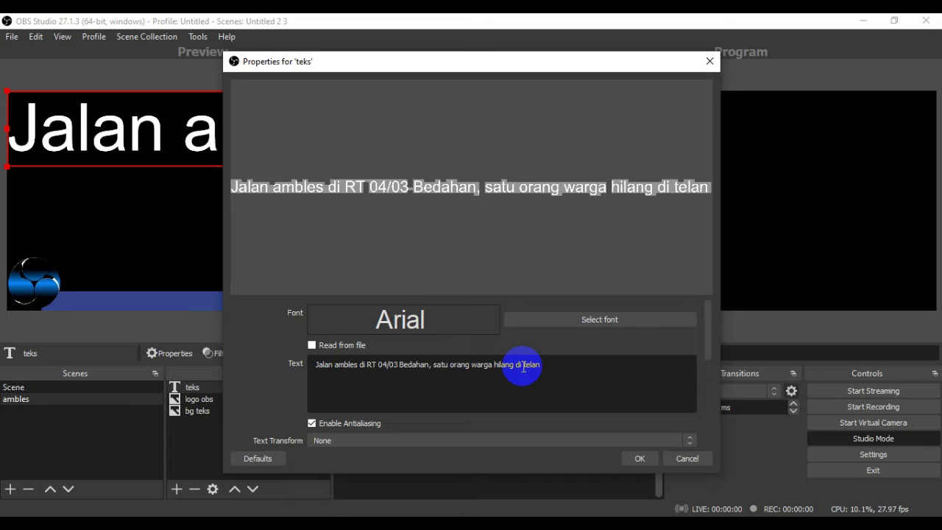
{"action": "type", "text": "luban"}
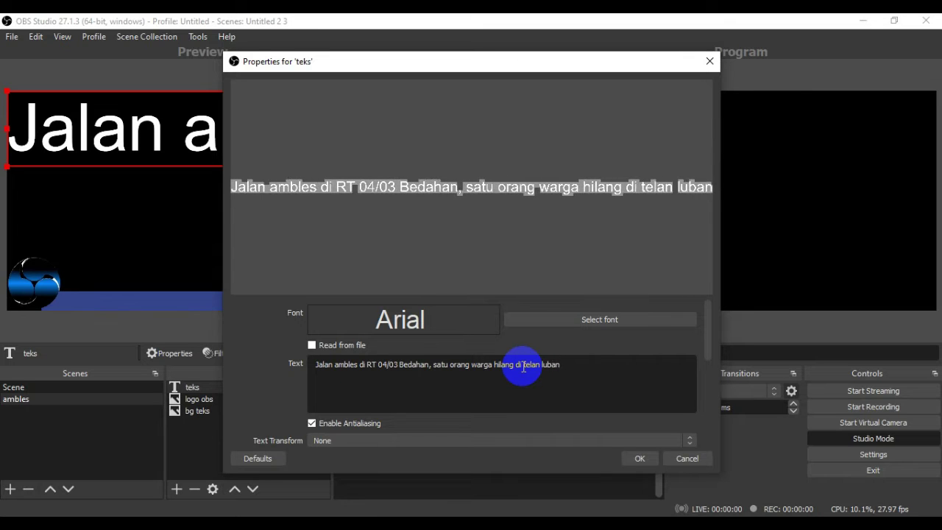
{"action": "type", "text": "g amb"}
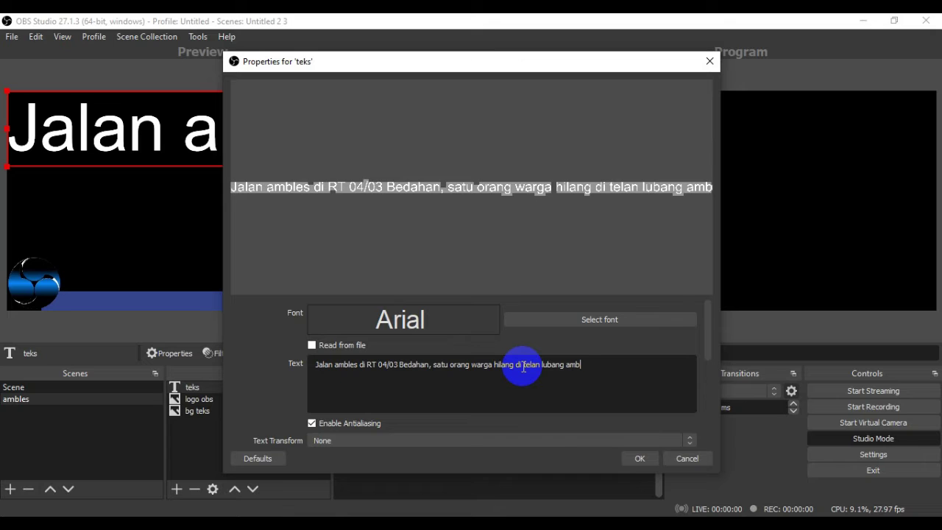
{"action": "type", "text": "les ter"}
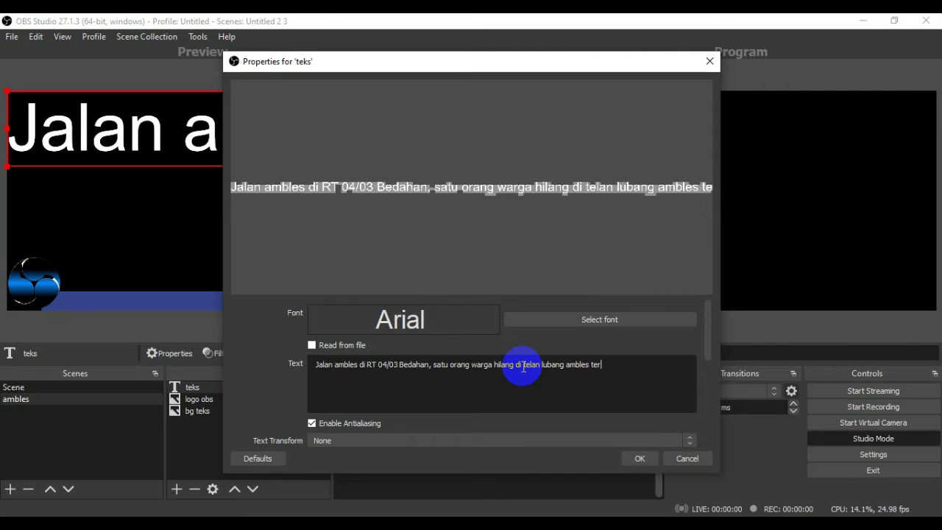
{"action": "type", "text": "seb"}
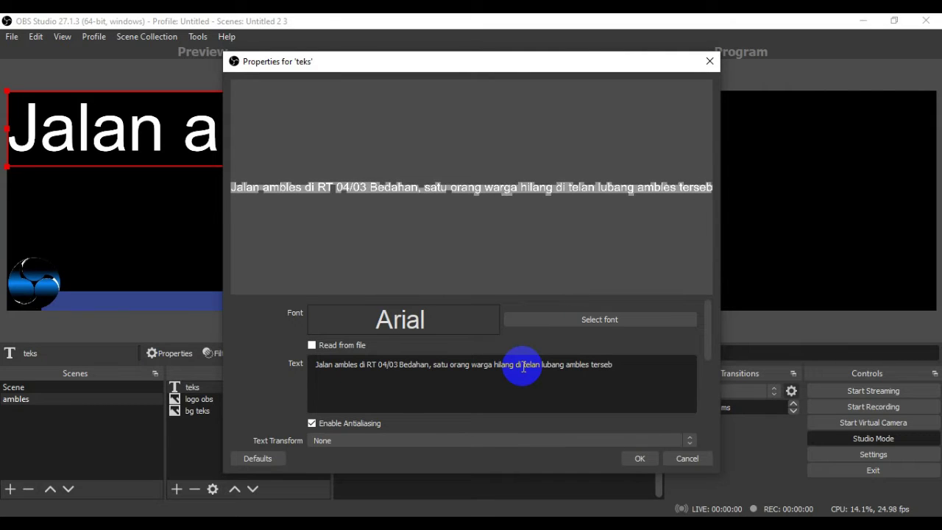
{"action": "type", "text": "ut"}
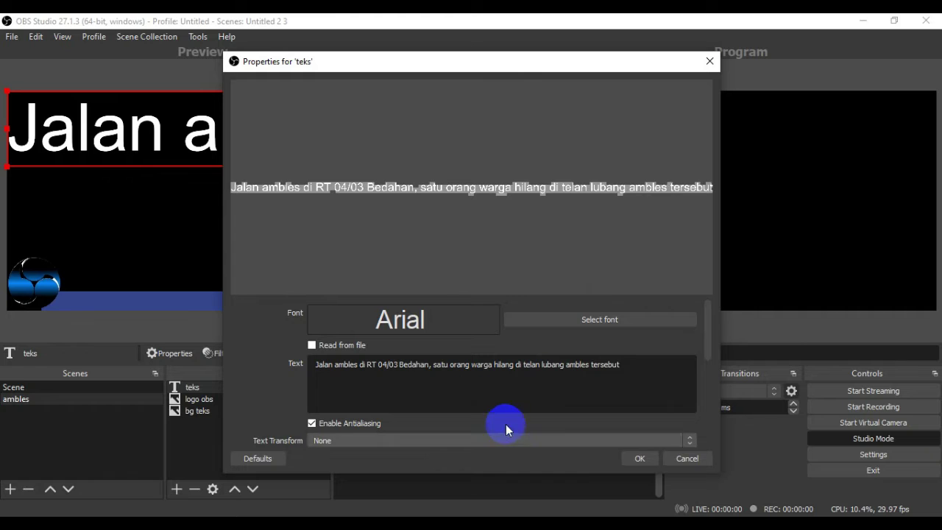
- Apply Arial Regular at size 256 as the font of the teks source, checking the available sizes
{"action": "left_click", "coordinate": [594, 327]}
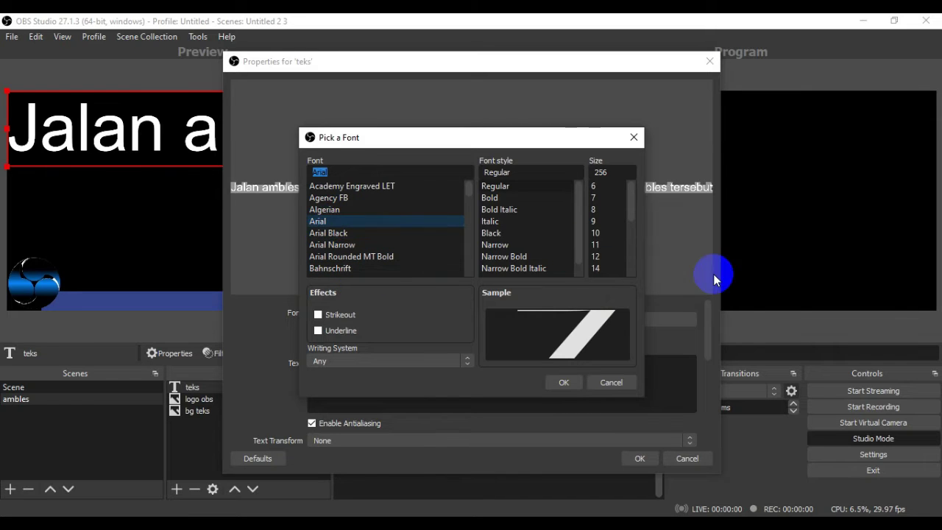
{"action": "left_click", "coordinate": [564, 384]}
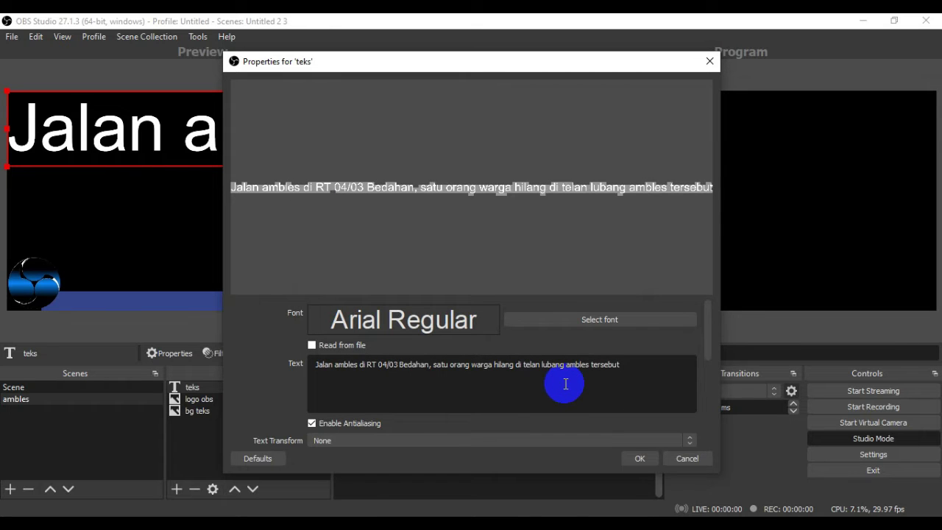
{"action": "left_click", "coordinate": [596, 319]}
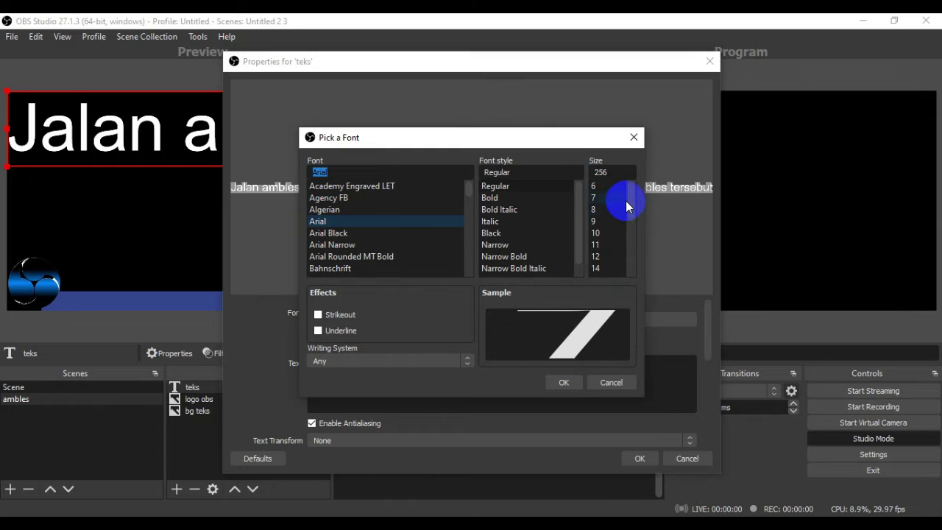
{"action": "left_click_drag", "start_coordinate": [632, 197], "coordinate": [630, 238]}
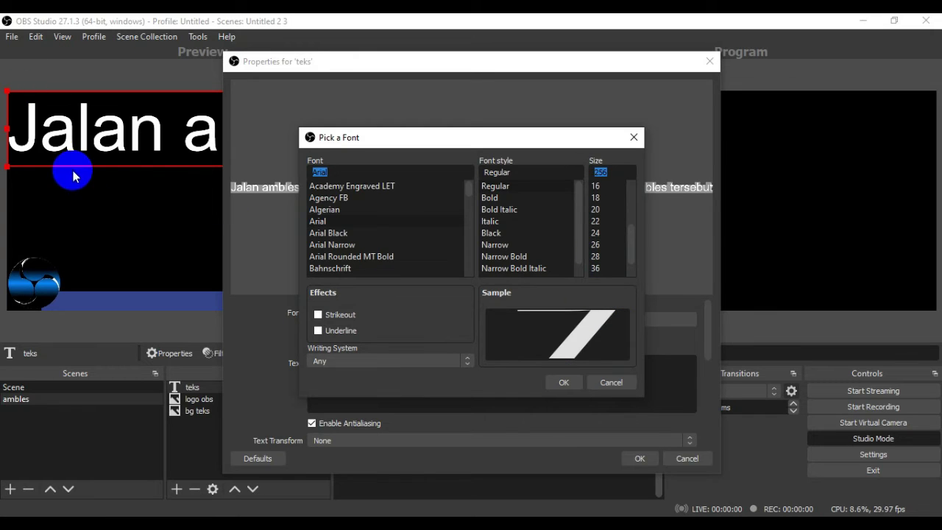
{"action": "left_click", "coordinate": [564, 383]}
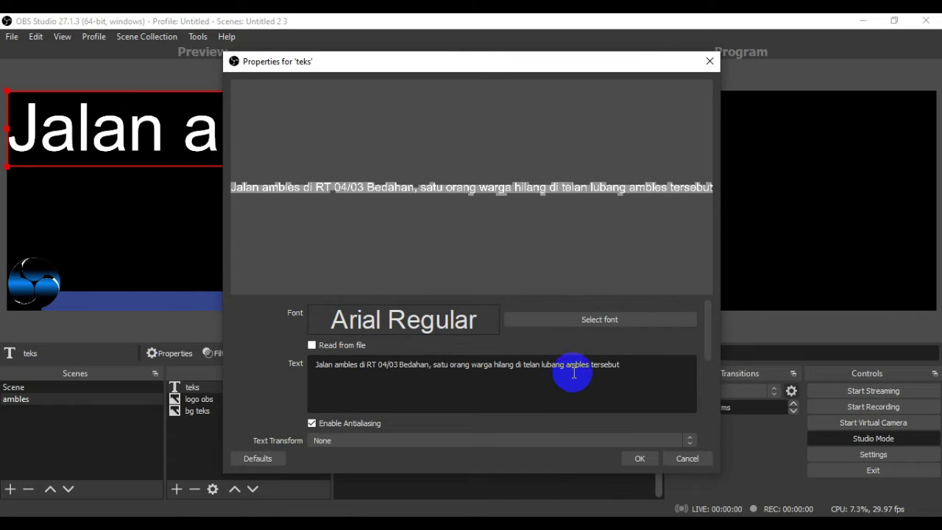
- Change the text colour of the teks source to yellow (#ffff00) and accept its properties
{"action": "left_click_drag", "start_coordinate": [707, 309], "coordinate": [710, 369]}
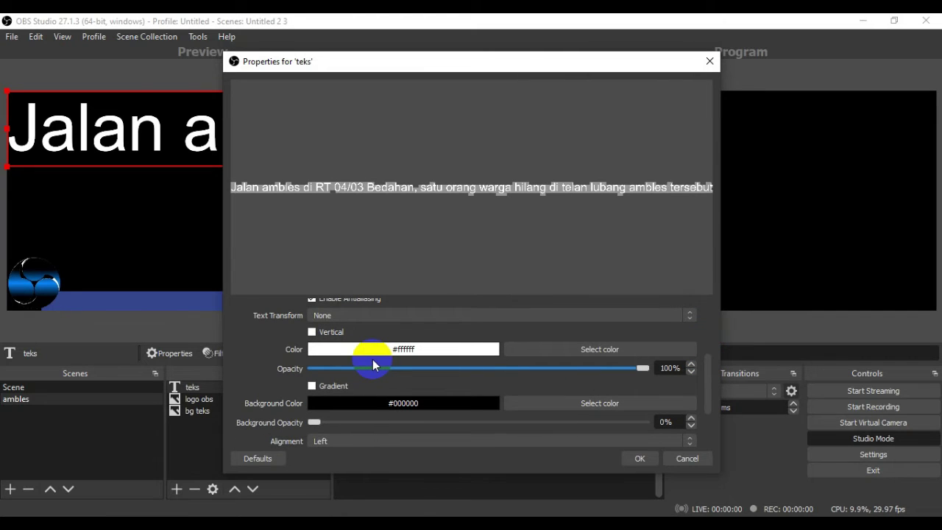
{"action": "left_click", "coordinate": [598, 347]}
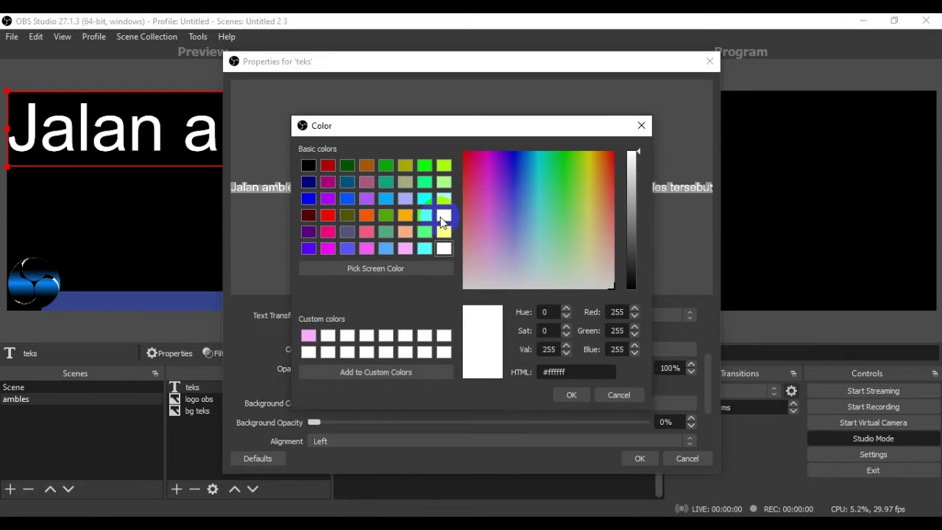
{"action": "left_click", "coordinate": [442, 218]}
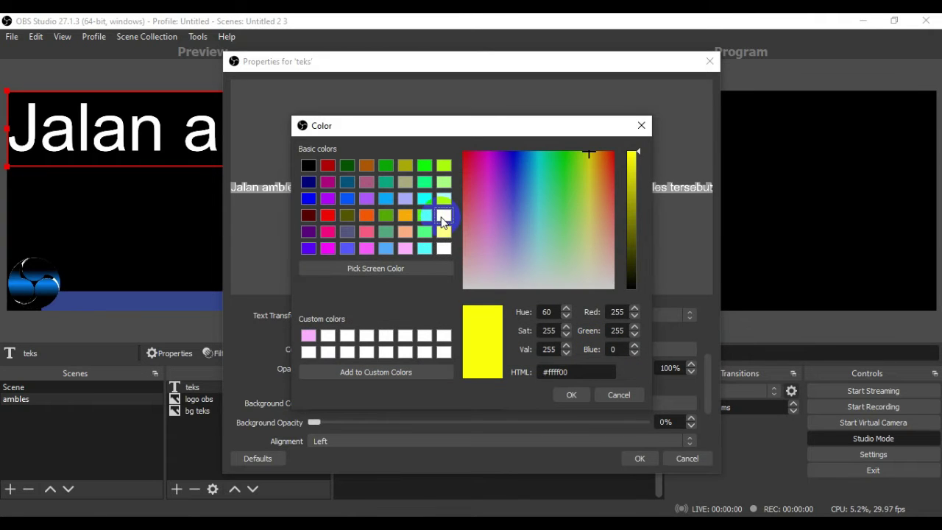
{"action": "left_click", "coordinate": [570, 395]}
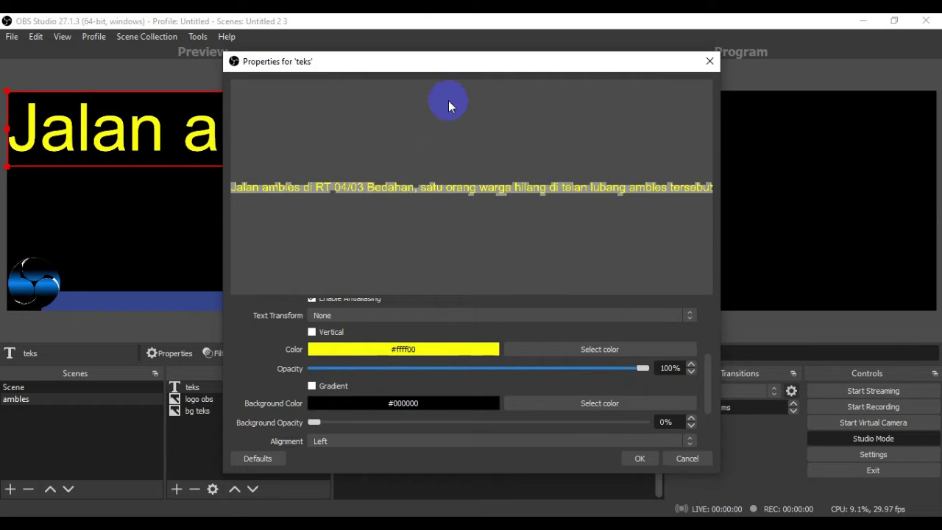
{"action": "left_click", "coordinate": [637, 460]}
- Scale the yellow text down in several passes in the preview, moving it above the blue bar, and undo the last resize
{"action": "left_click_drag", "start_coordinate": [152, 118], "coordinate": [221, 170]}
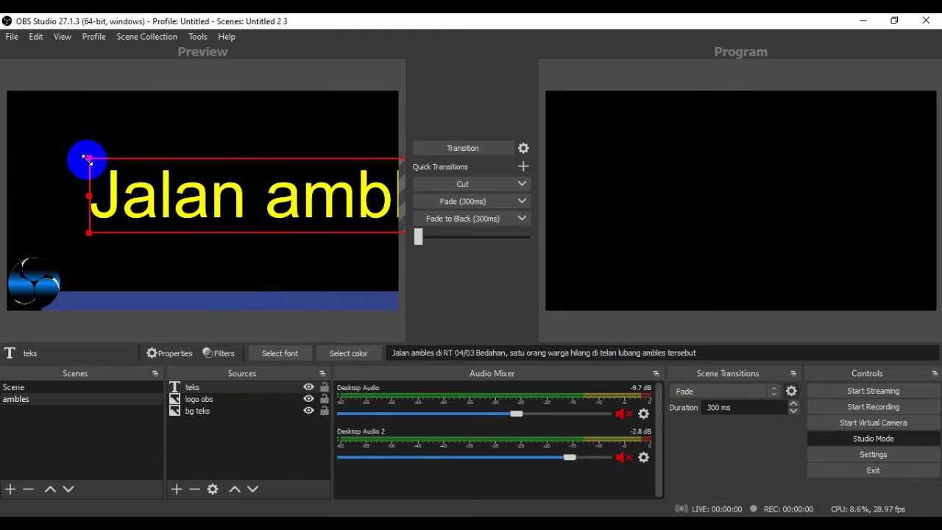
{"action": "left_click_drag", "start_coordinate": [87, 159], "coordinate": [217, 221]}
{"action": "left_click_drag", "start_coordinate": [330, 204], "coordinate": [152, 204]}
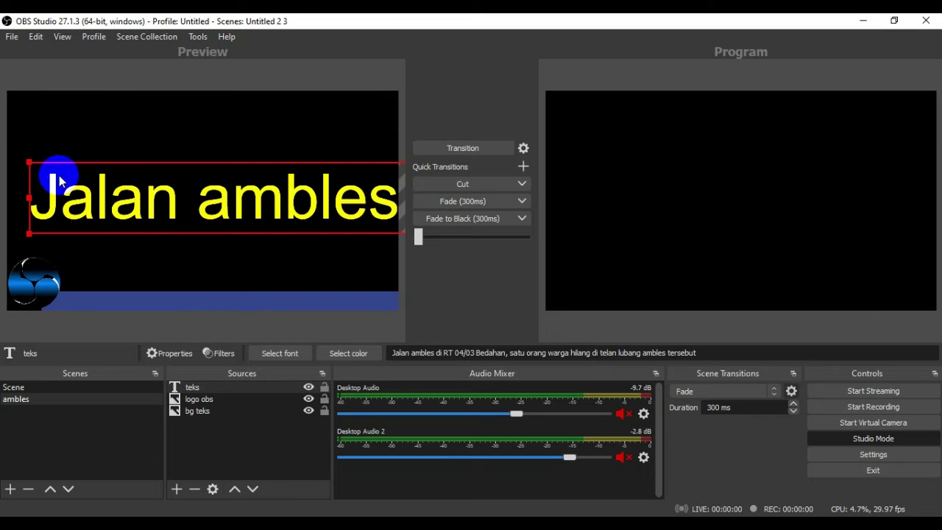
{"action": "left_click_drag", "start_coordinate": [27, 162], "coordinate": [212, 222]}
{"action": "left_click_drag", "start_coordinate": [352, 214], "coordinate": [153, 200]}
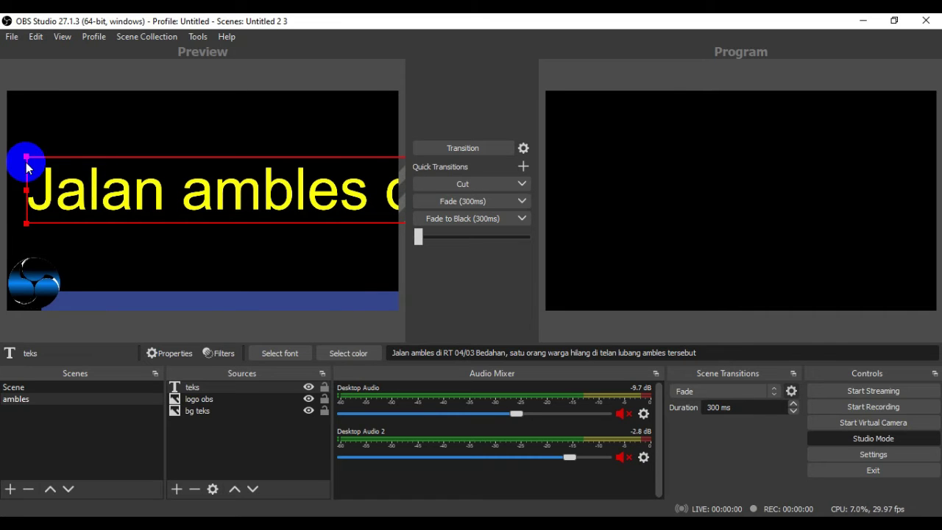
{"action": "left_click_drag", "start_coordinate": [26, 168], "coordinate": [156, 213]}
{"action": "left_click_drag", "start_coordinate": [368, 195], "coordinate": [263, 211]}
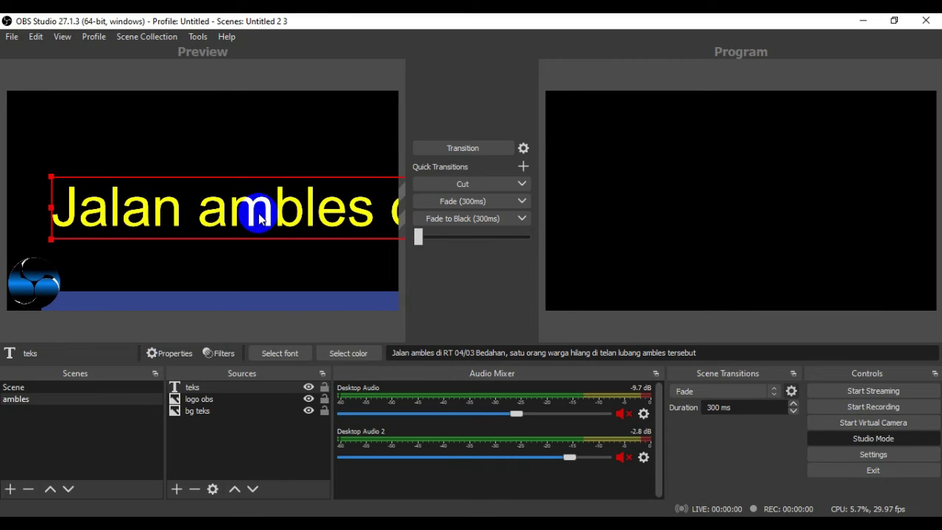
{"action": "left_click_drag", "start_coordinate": [50, 177], "coordinate": [176, 228]}
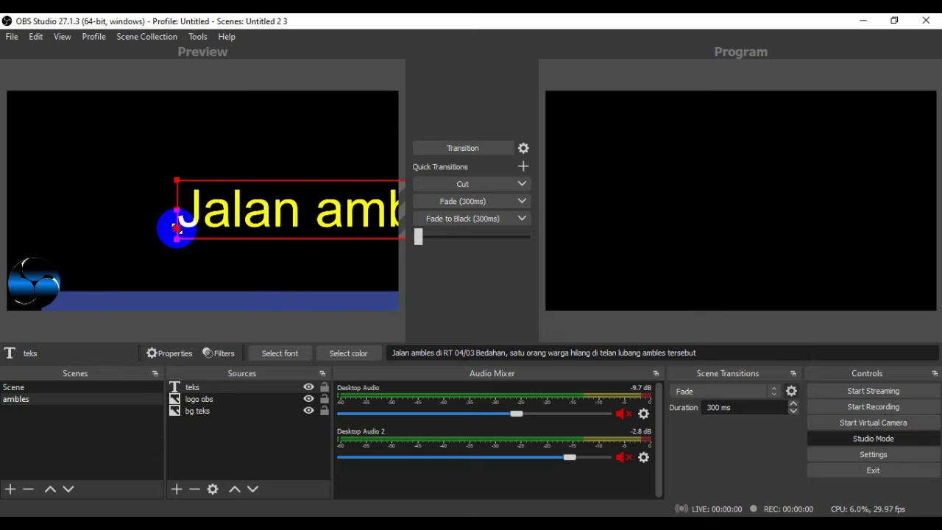
{"action": "left_click_drag", "start_coordinate": [343, 210], "coordinate": [263, 216]}
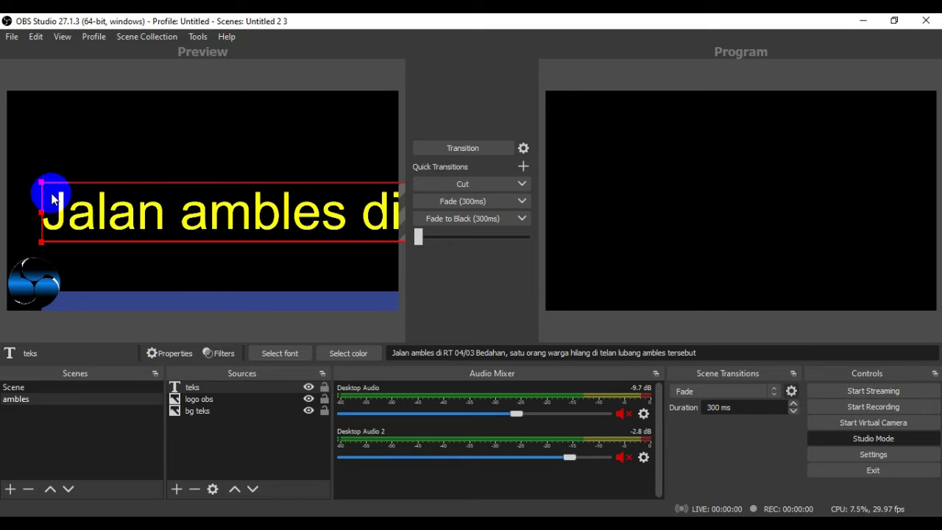
{"action": "left_click_drag", "start_coordinate": [42, 183], "coordinate": [248, 243]}
{"action": "key", "text": "ctrl+z"}
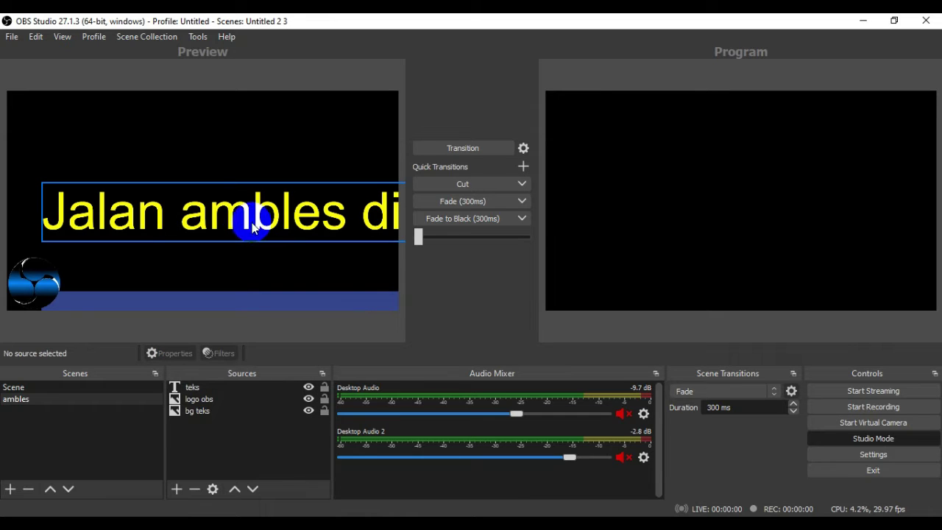
- Shrink the yellow text to the height of the blue bar and place it on the bar, starting beside the OBS logo
{"action": "left_click", "coordinate": [212, 203]}
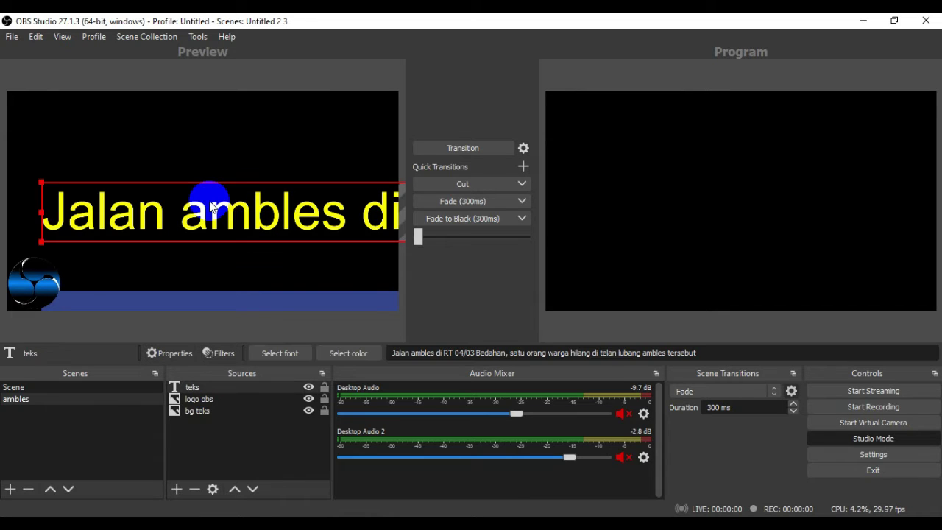
{"action": "left_click_drag", "start_coordinate": [37, 185], "coordinate": [111, 229]}
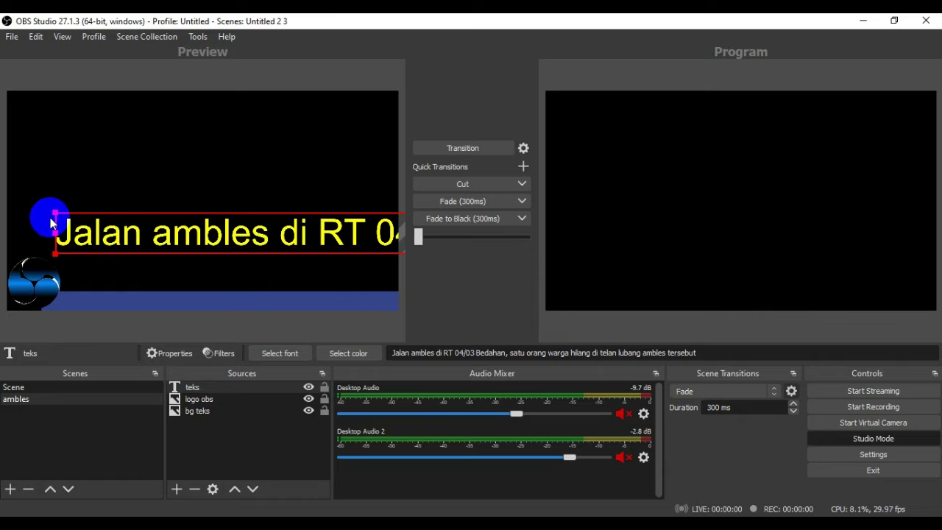
{"action": "left_click_drag", "start_coordinate": [56, 214], "coordinate": [171, 209]}
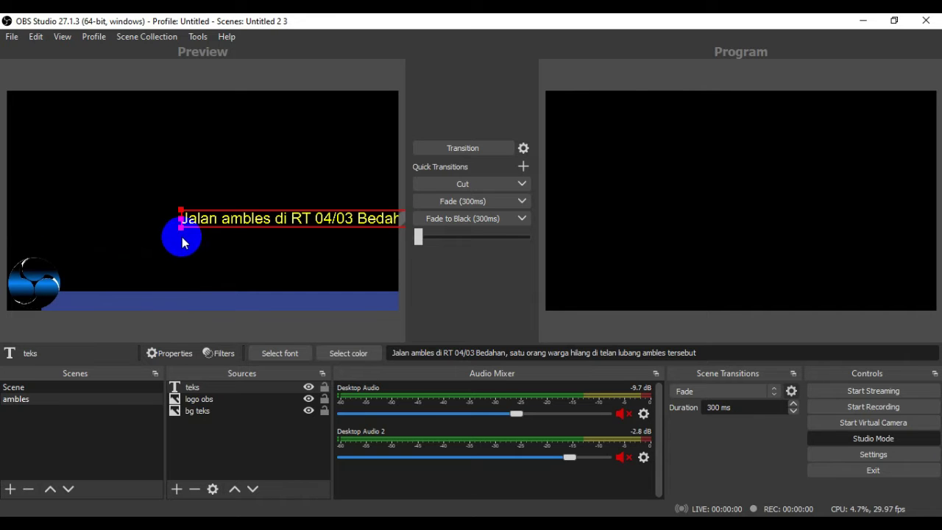
{"action": "left_click_drag", "start_coordinate": [228, 216], "coordinate": [109, 296]}
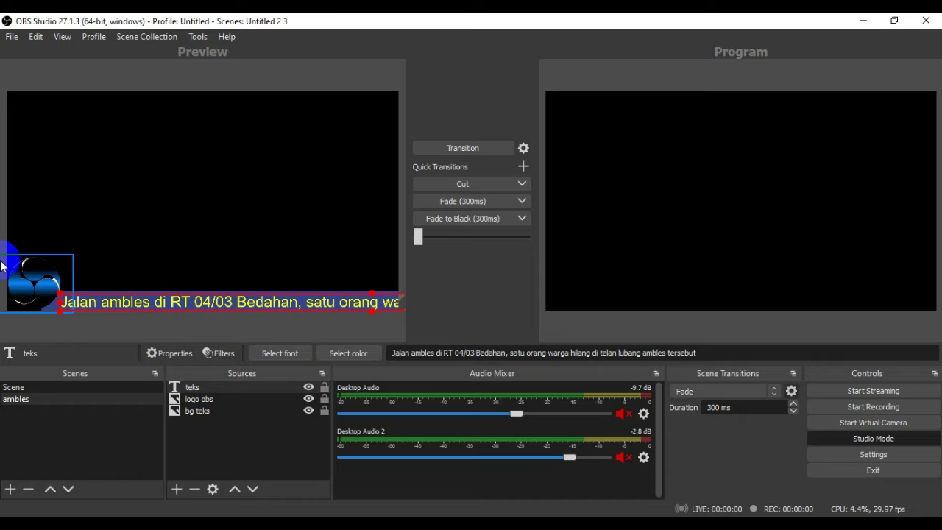
{"action": "left_click", "coordinate": [184, 263]}
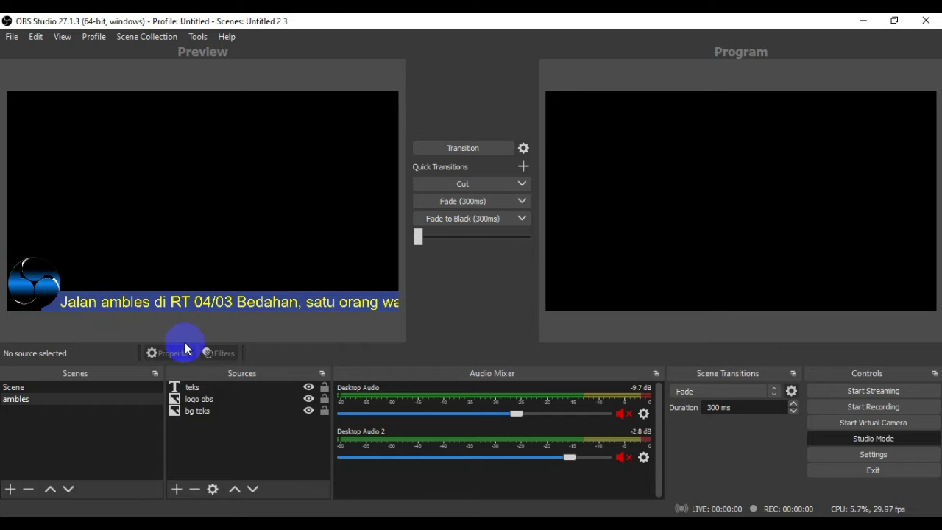
- Add a Scroll filter with its default name to the teks source
{"action": "right_click", "coordinate": [190, 393]}
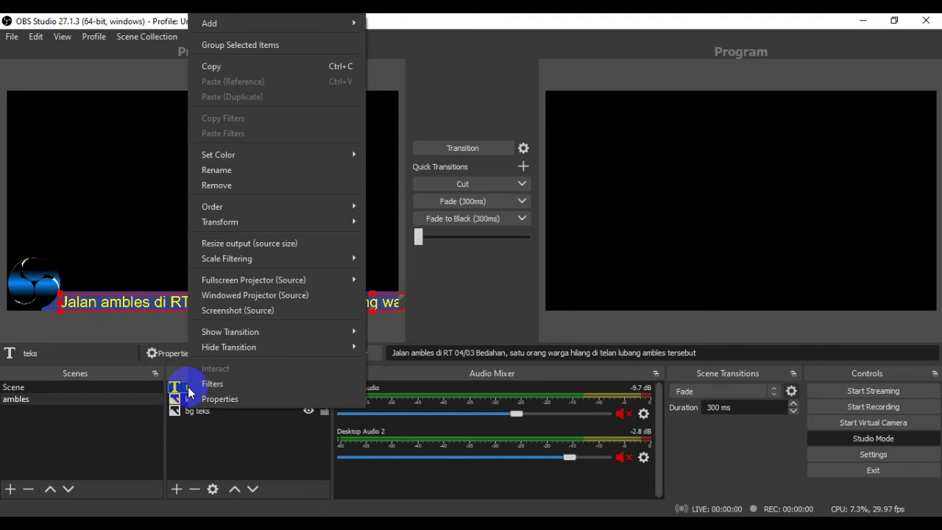
{"action": "left_click", "coordinate": [215, 385]}
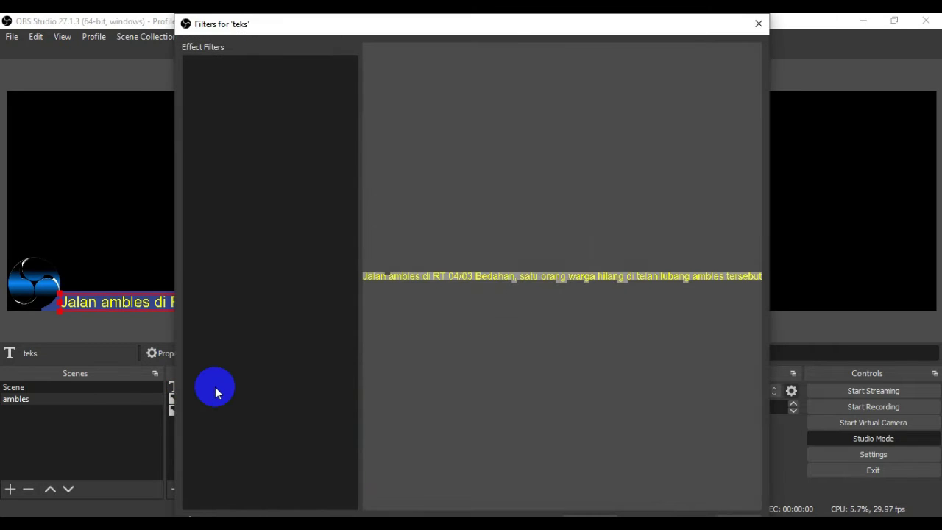
{"action": "mouse_move", "coordinate": [471, 29]}
{"action": "left_mouse_down"}
{"action": "mouse_move", "coordinate": [471, 97]}
{"action": "mouse_move", "coordinate": [460, 43]}
{"action": "left_mouse_up"}
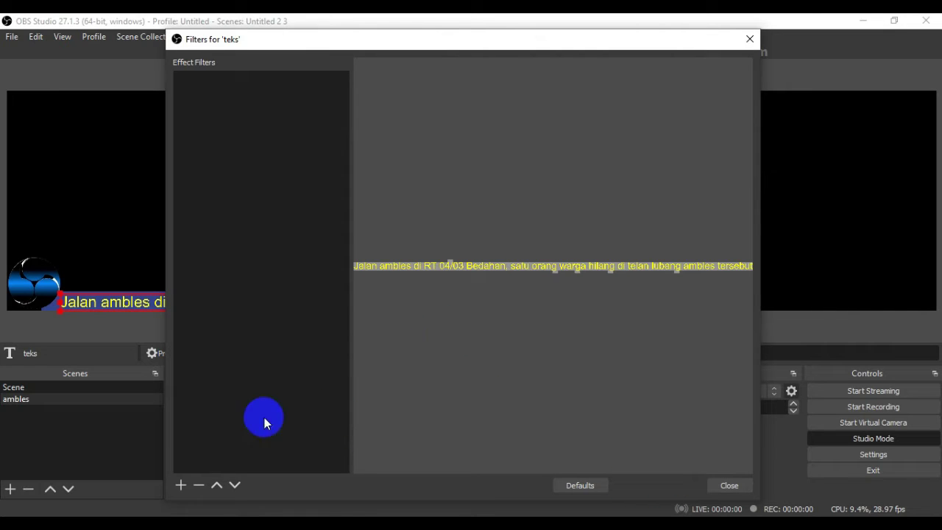
{"action": "left_click", "coordinate": [180, 485]}
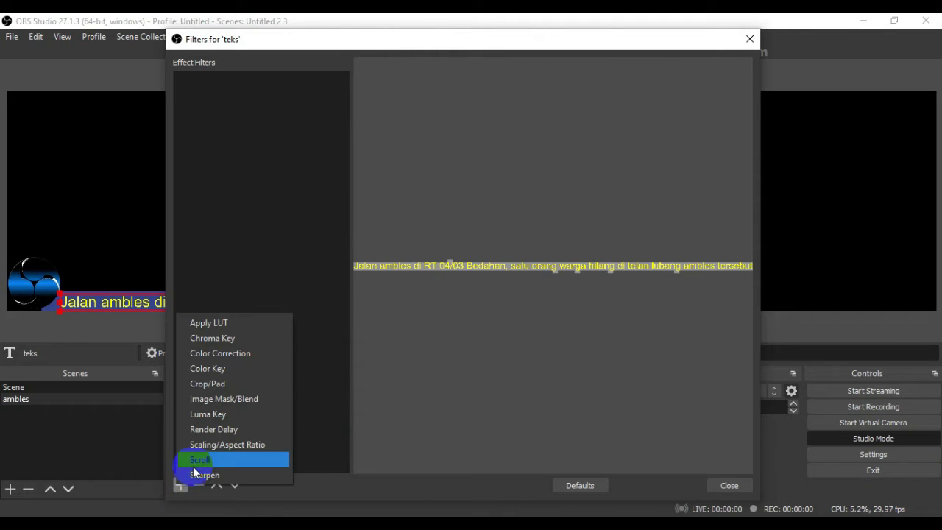
{"action": "left_click", "coordinate": [194, 463]}
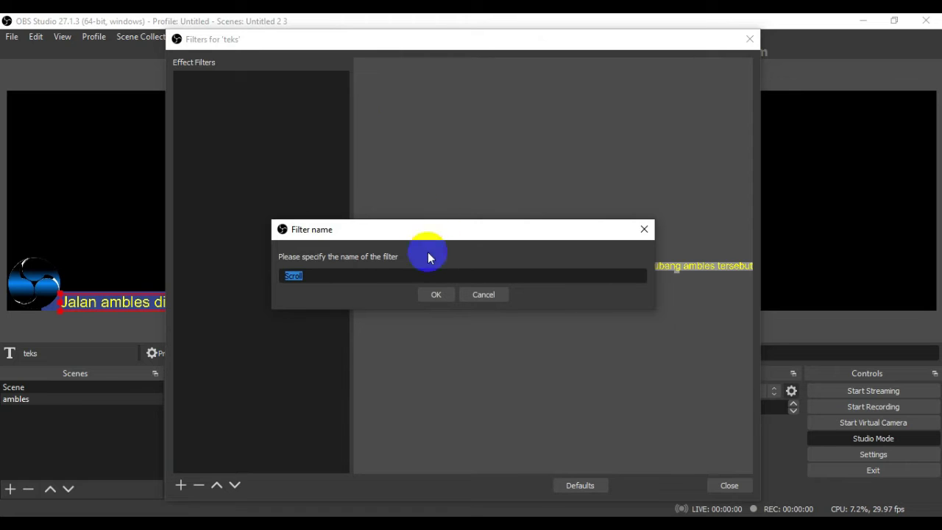
{"action": "left_click", "coordinate": [435, 295]}
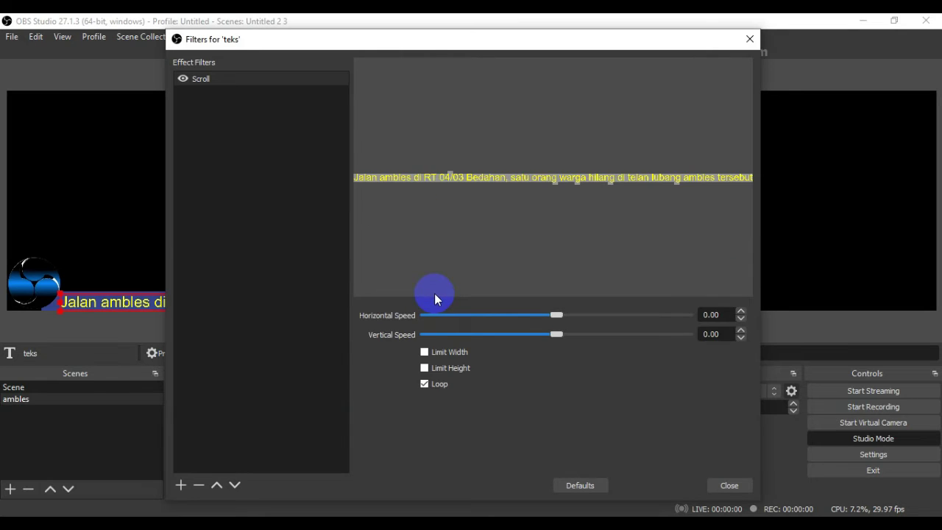
{"action": "left_click_drag", "start_coordinate": [391, 49], "coordinate": [476, 58]}
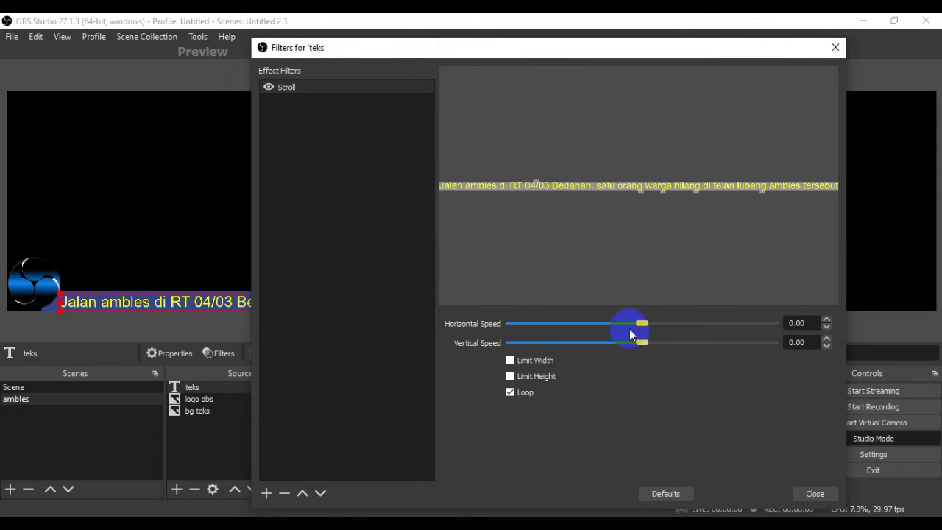
- Try negative horizontal speeds of -154, -343 and -452 in the Scroll filter of the teks source
{"action": "left_click_drag", "start_coordinate": [641, 324], "coordinate": [602, 325]}
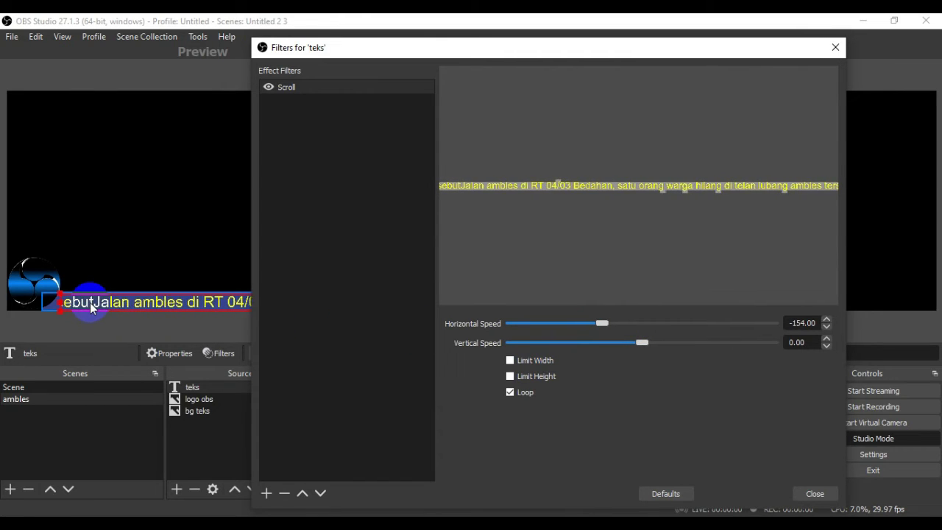
{"action": "left_click", "coordinate": [602, 325]}
{"action": "left_click_drag", "start_coordinate": [601, 323], "coordinate": [553, 325]}
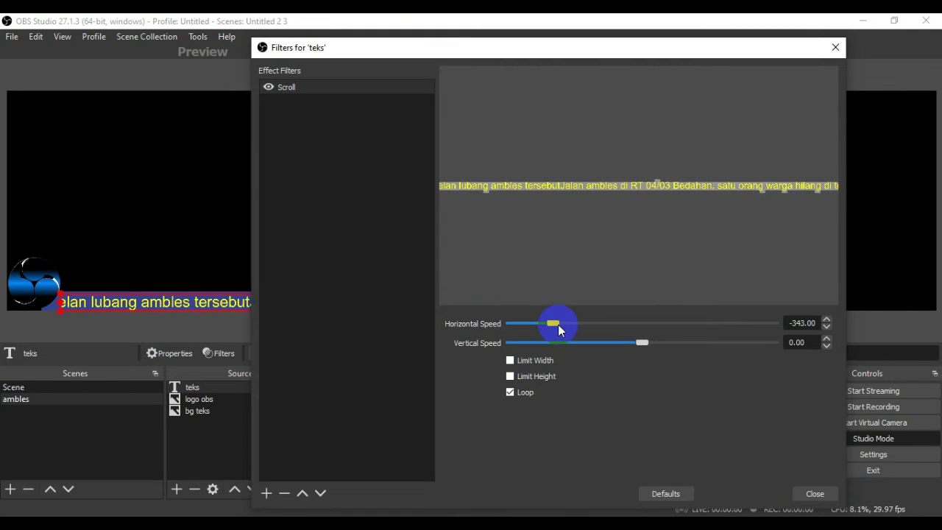
{"action": "left_click_drag", "start_coordinate": [558, 325], "coordinate": [537, 331]}
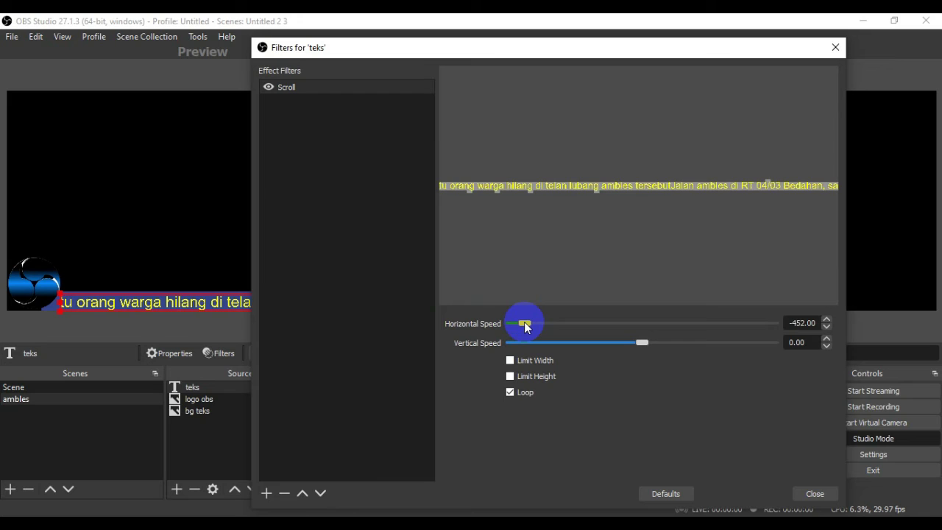
- Set the Scroll filter's horizontal speed to 255 and close the filters of the teks source
{"action": "left_click_drag", "start_coordinate": [525, 324], "coordinate": [666, 337]}
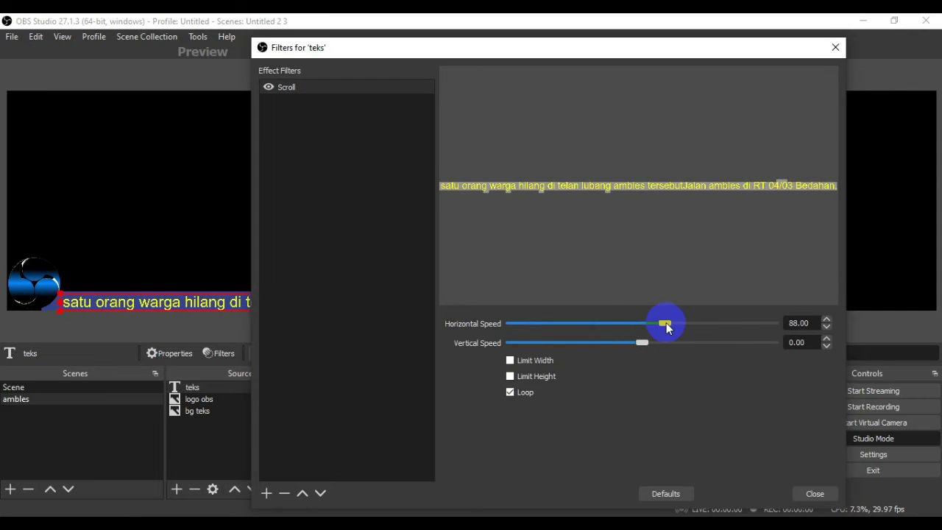
{"action": "left_click_drag", "start_coordinate": [666, 323], "coordinate": [710, 329]}
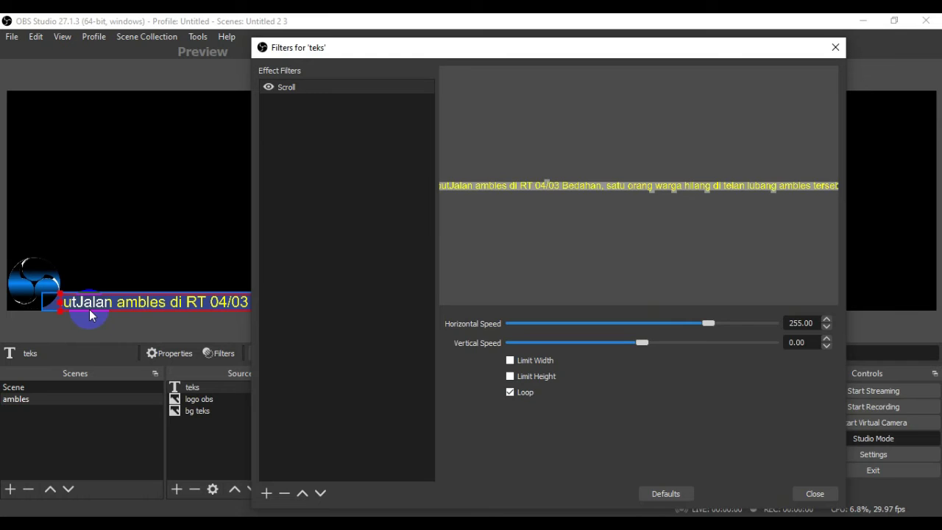
{"action": "left_click", "coordinate": [819, 498]}
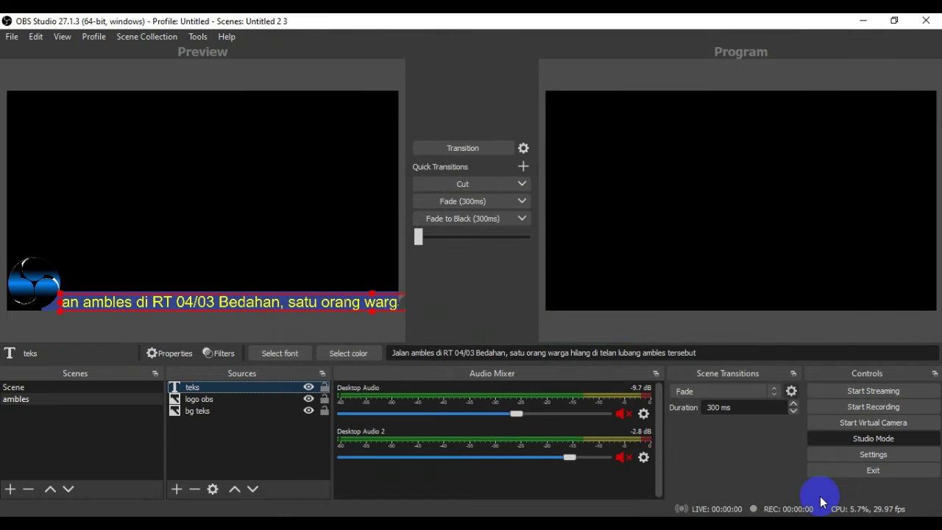
- Append a few spaces after "tersebut" in the teks source's text and accept its properties
{"action": "double_click", "coordinate": [219, 388]}
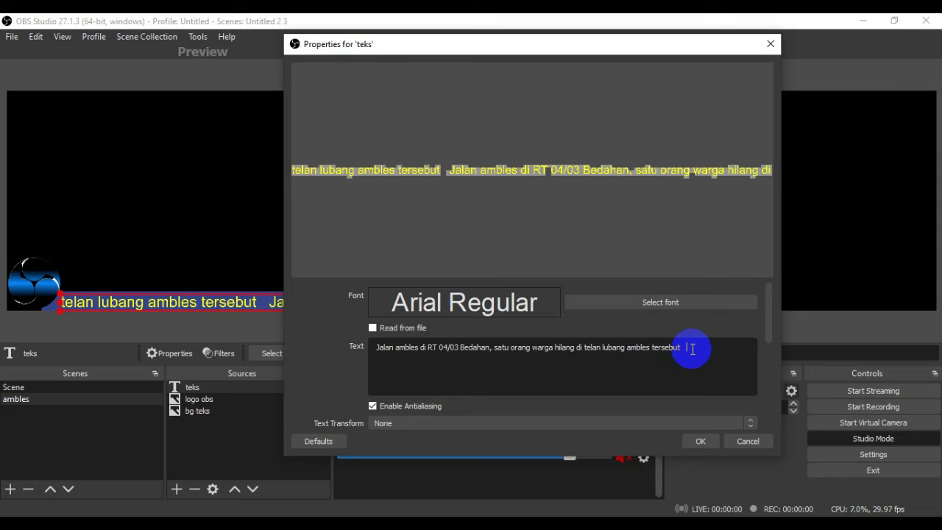
{"action": "left_click", "coordinate": [706, 441]}
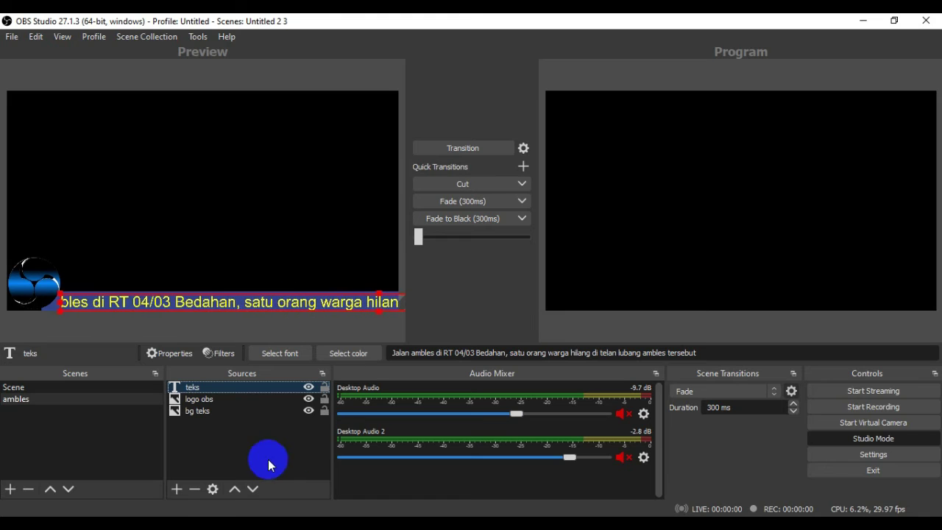
- Reopen the properties of the teks source and try its Uppercase and Lowercase text transforms
{"action": "left_click", "coordinate": [212, 388]}
{"action": "double_click", "coordinate": [211, 392]}
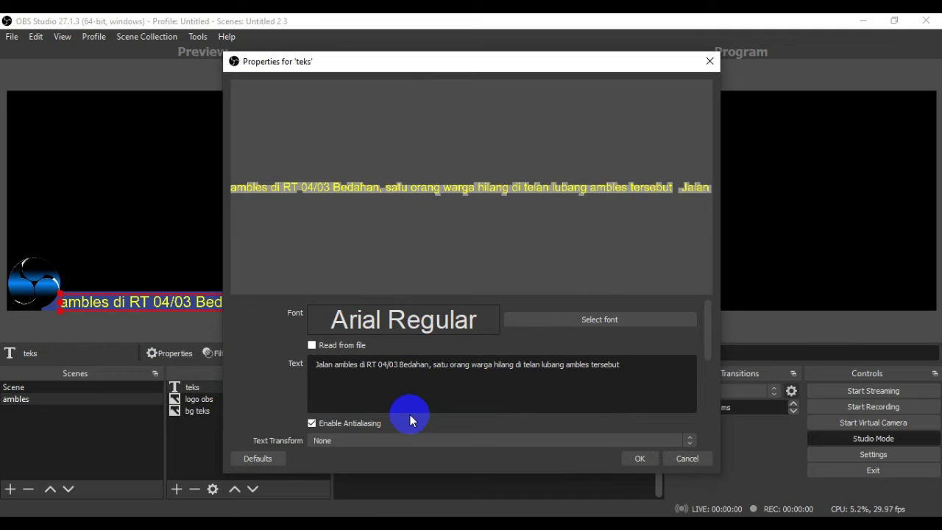
{"action": "left_click", "coordinate": [382, 443]}
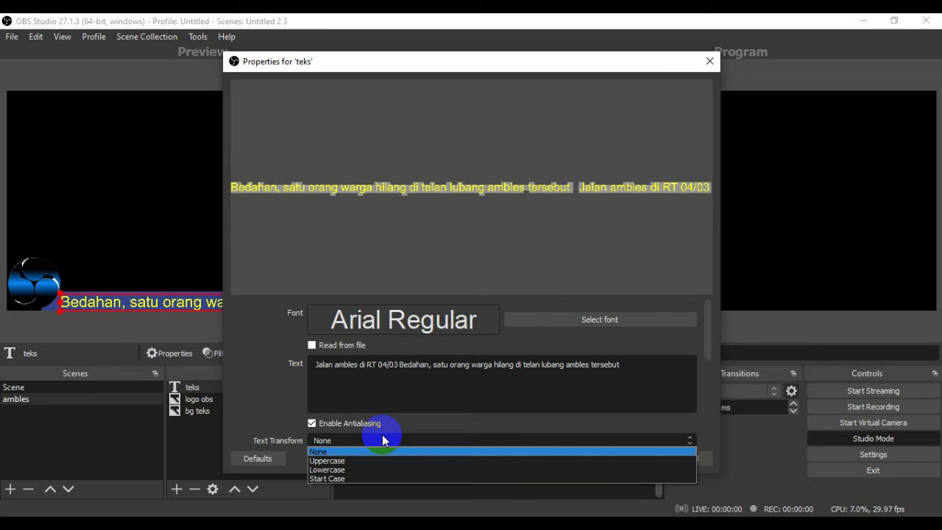
{"action": "left_click", "coordinate": [382, 444]}
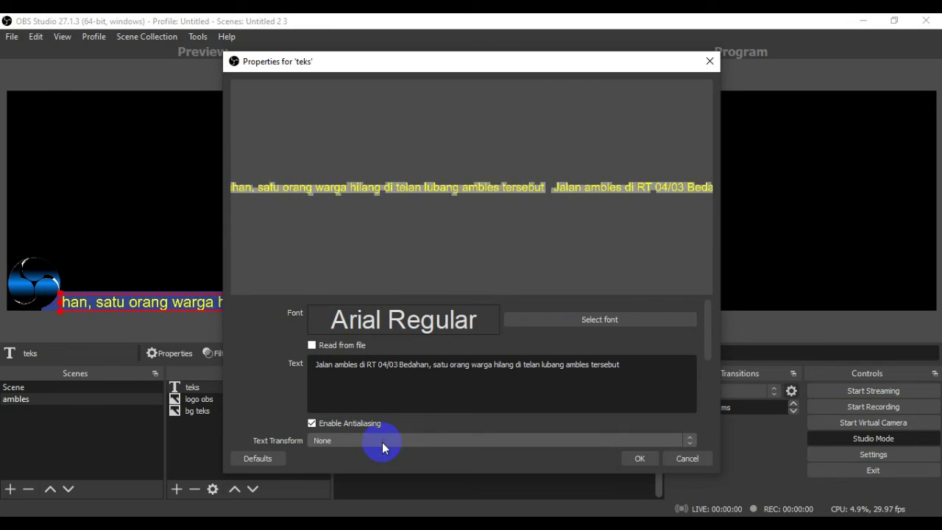
{"action": "left_click", "coordinate": [382, 443]}
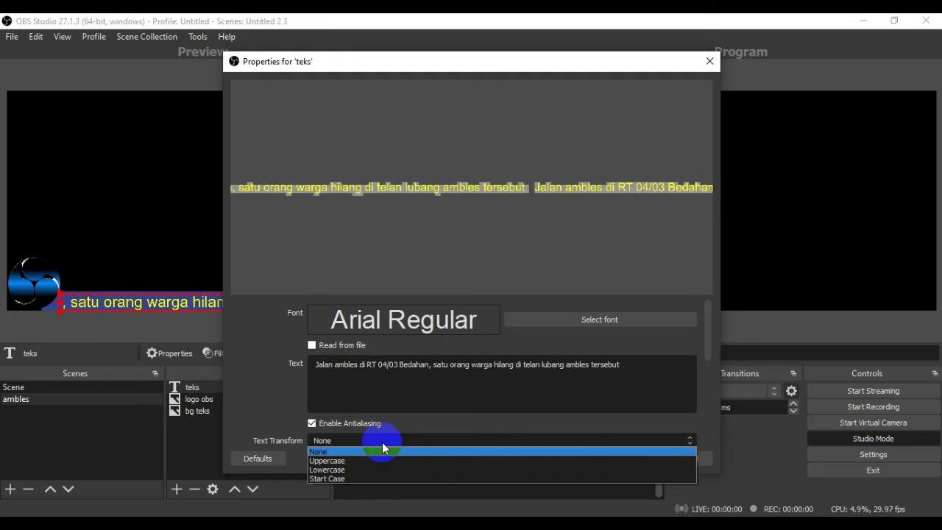
{"action": "left_click", "coordinate": [346, 461]}
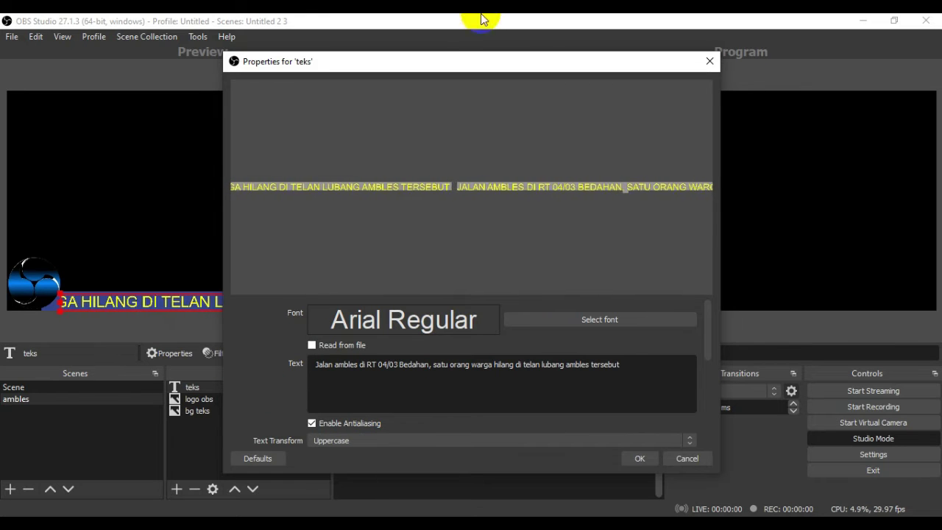
{"action": "left_click_drag", "start_coordinate": [425, 64], "coordinate": [635, 67]}
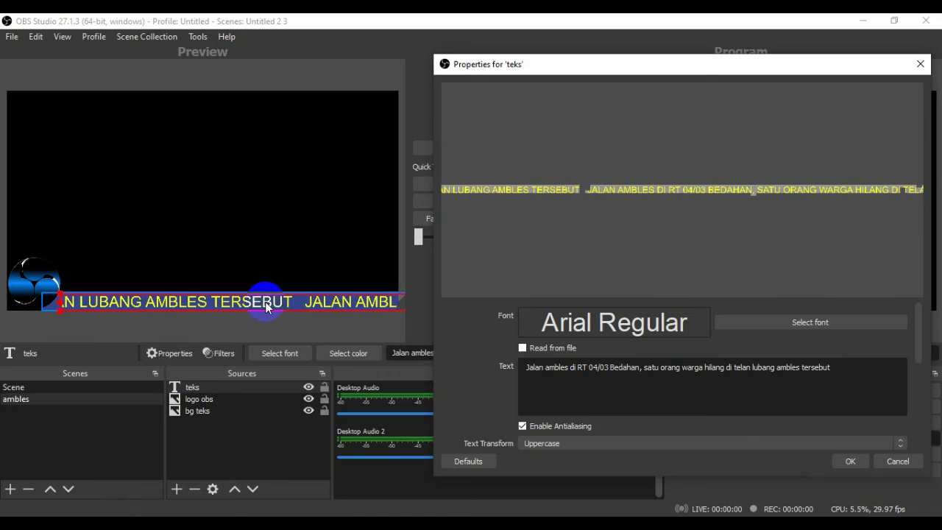
{"action": "left_click", "coordinate": [649, 440]}
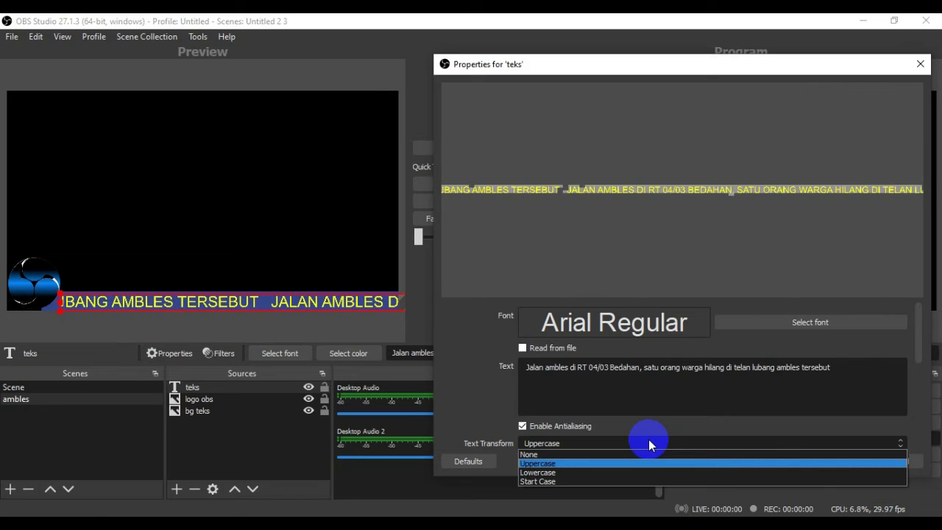
{"action": "left_click", "coordinate": [572, 473]}
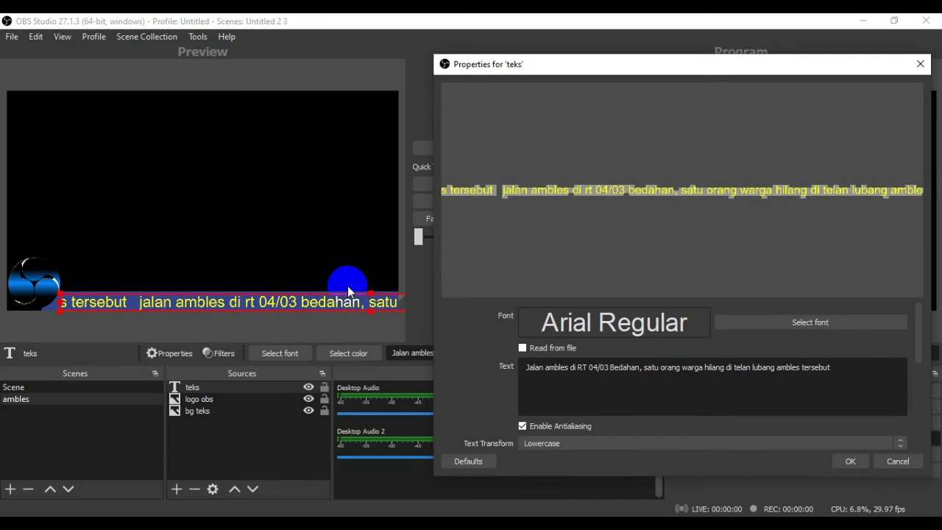
- Set the text transform of the teks source to Start Case and accept its properties
{"action": "left_click", "coordinate": [601, 444]}
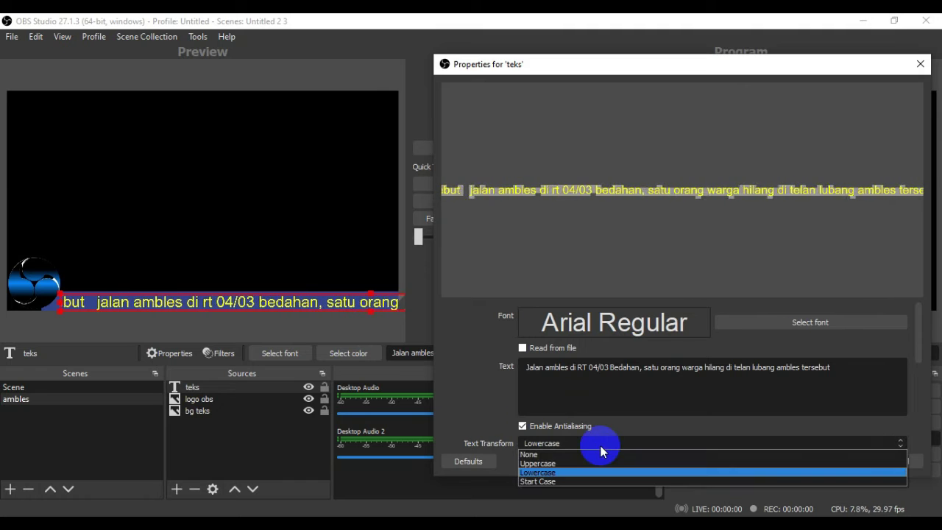
{"action": "left_click", "coordinate": [577, 481]}
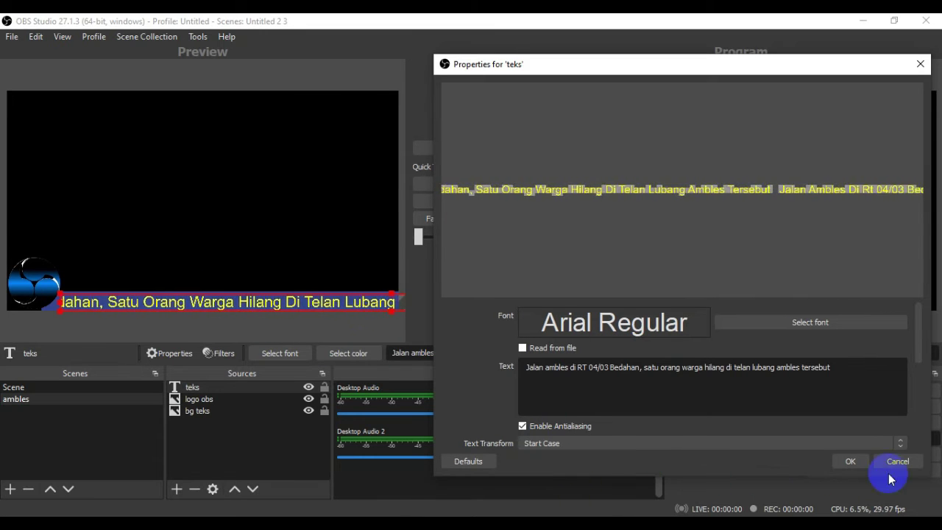
{"action": "left_click", "coordinate": [841, 462]}
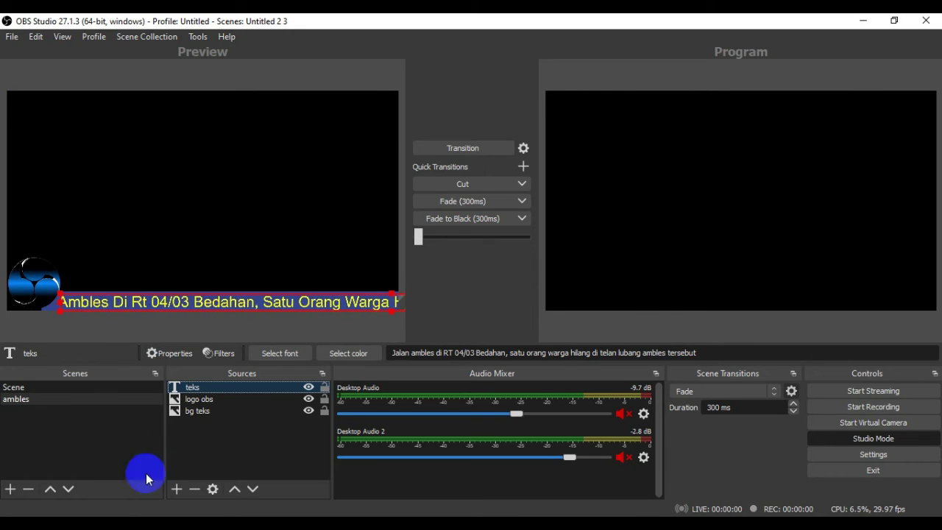
- Add a new media source named videoku to the ambles scene
{"action": "left_click", "coordinate": [177, 490]}
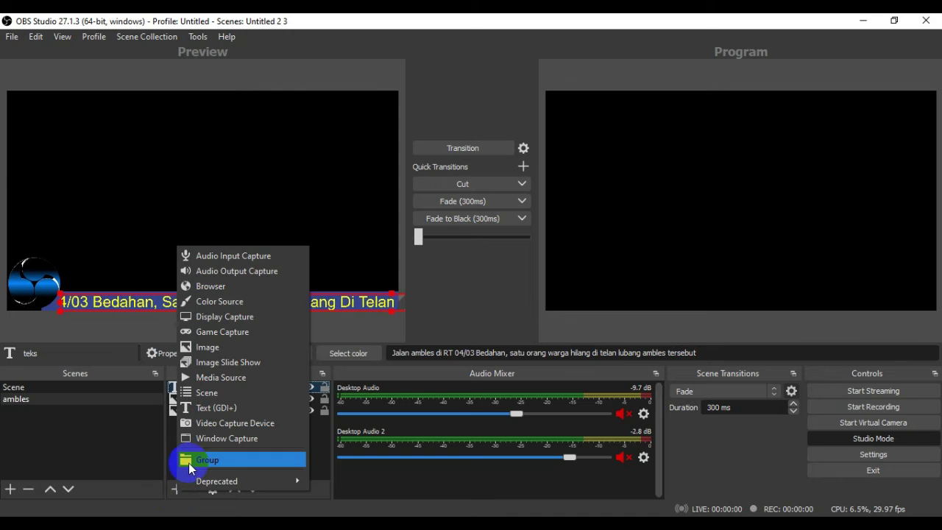
{"action": "left_click", "coordinate": [234, 376]}
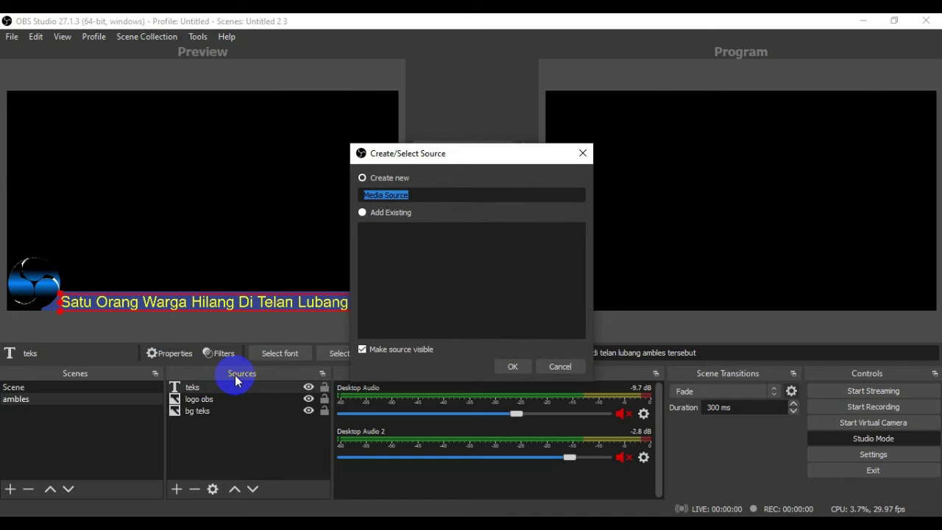
{"action": "type", "text": "vide"}
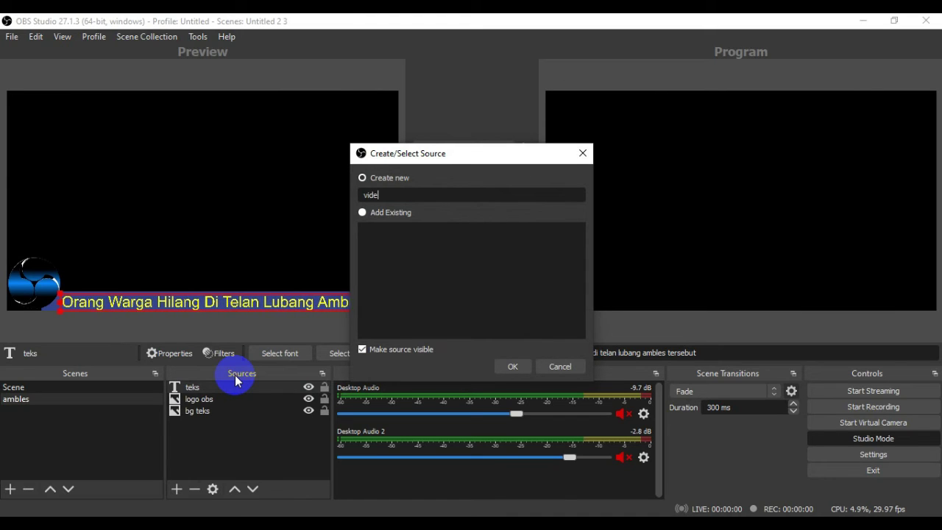
{"action": "type", "text": "oku"}
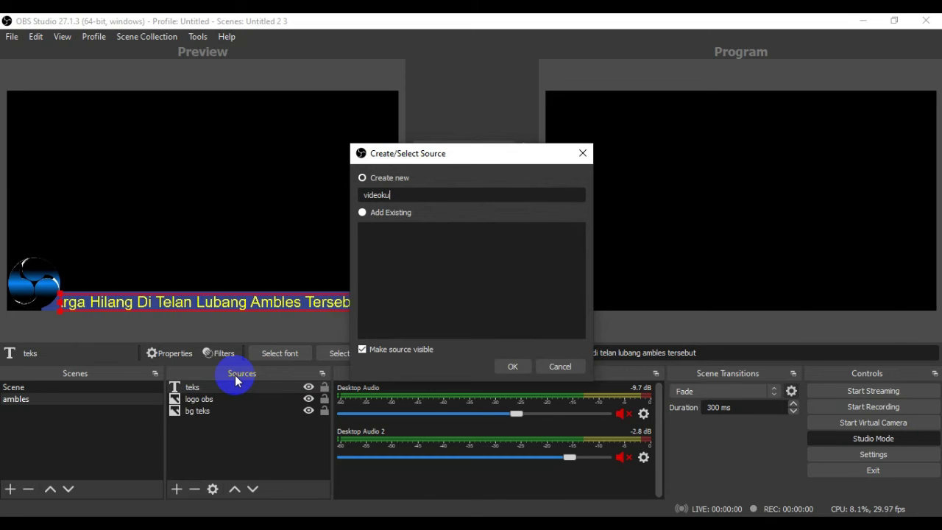
{"action": "left_click", "coordinate": [511, 367]}
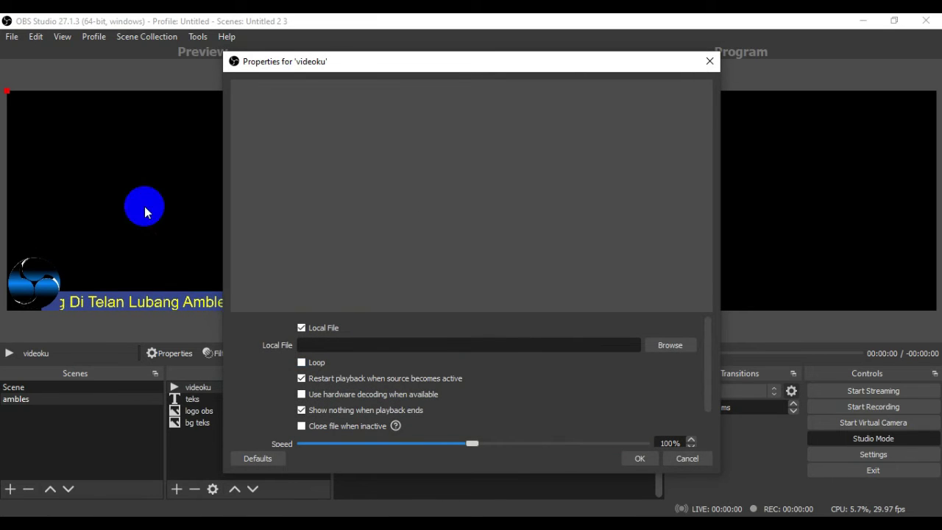
- Load the video AMBLAS DI TELAN BUMI from the COBA RUNNING TEKS folder as the local file of videoku
{"action": "left_click_drag", "start_coordinate": [423, 65], "coordinate": [584, 65]}
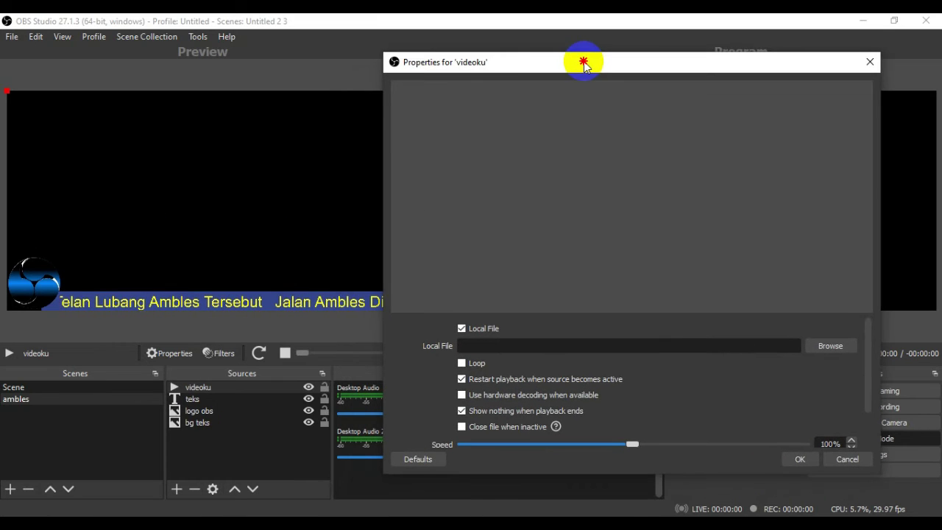
{"action": "left_click", "coordinate": [832, 346]}
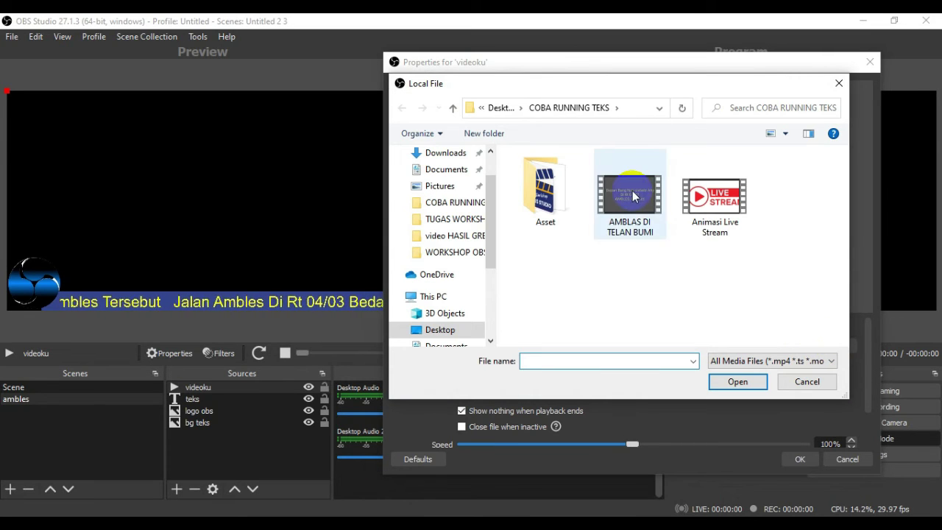
{"action": "left_click", "coordinate": [633, 199]}
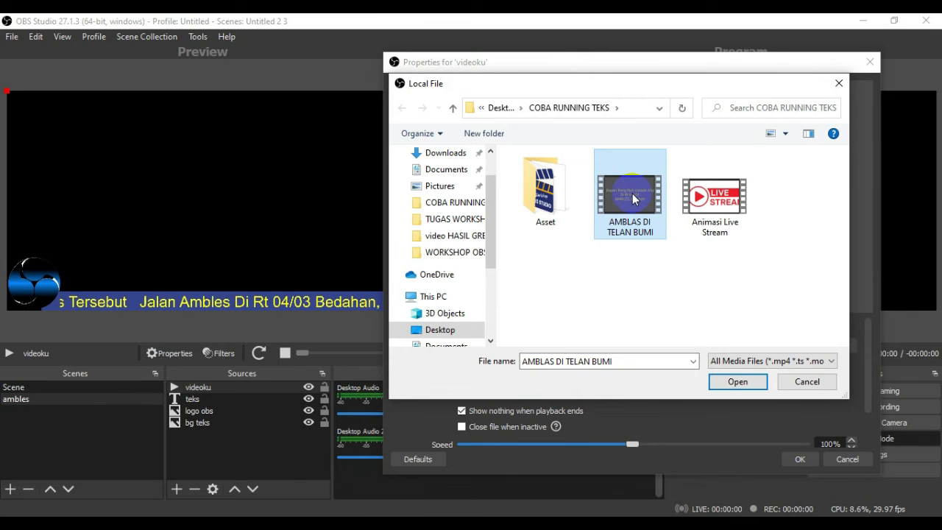
{"action": "left_click", "coordinate": [737, 381]}
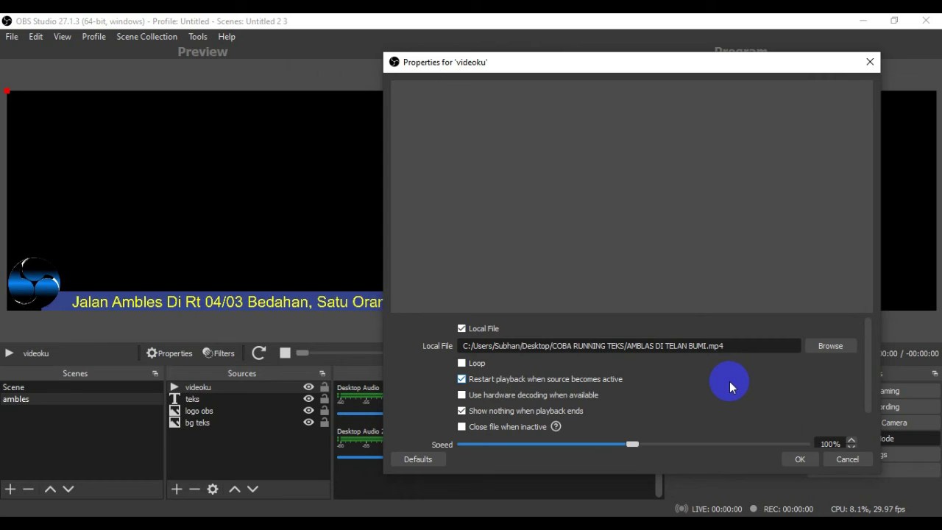
- Accept the videoku properties and send the ambles scene to the program output, trying the Cut, Fade and Fade to Black quick transitions
{"action": "left_click", "coordinate": [800, 459]}
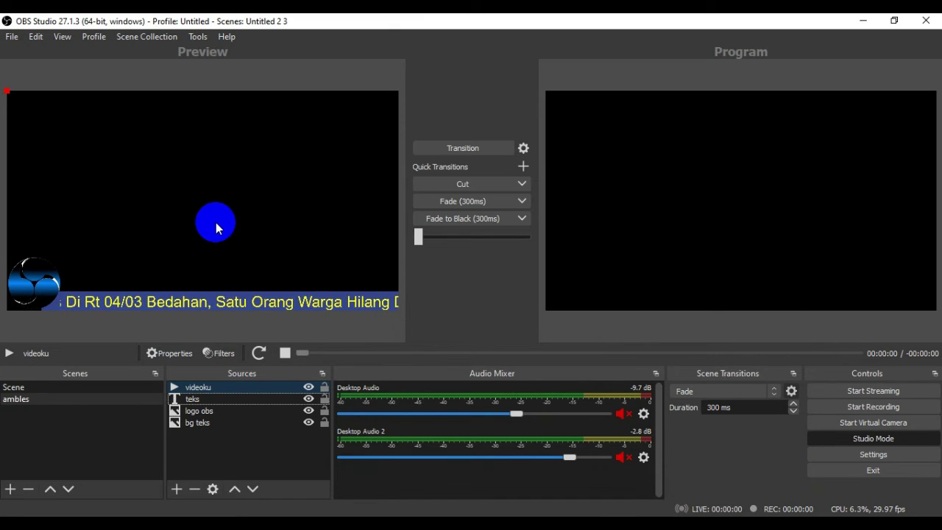
{"action": "left_click", "coordinate": [60, 286]}
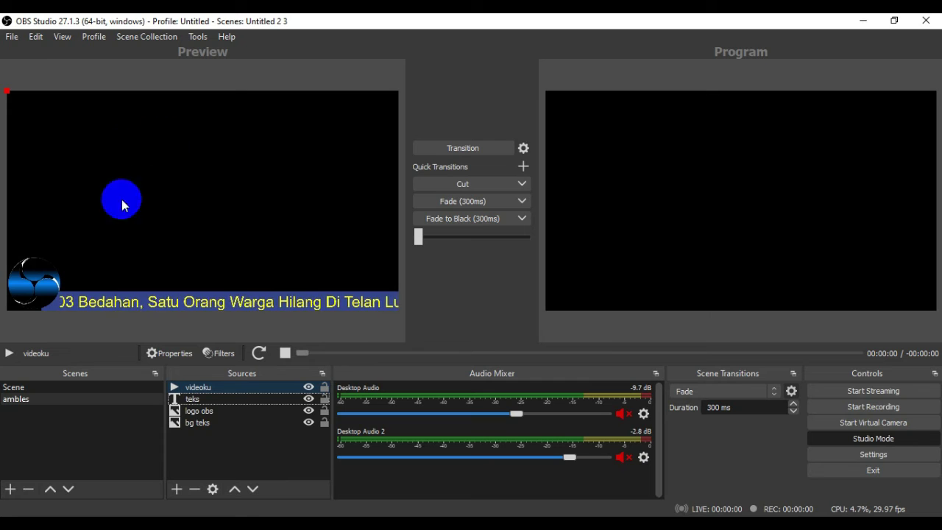
{"action": "left_click", "coordinate": [466, 189]}
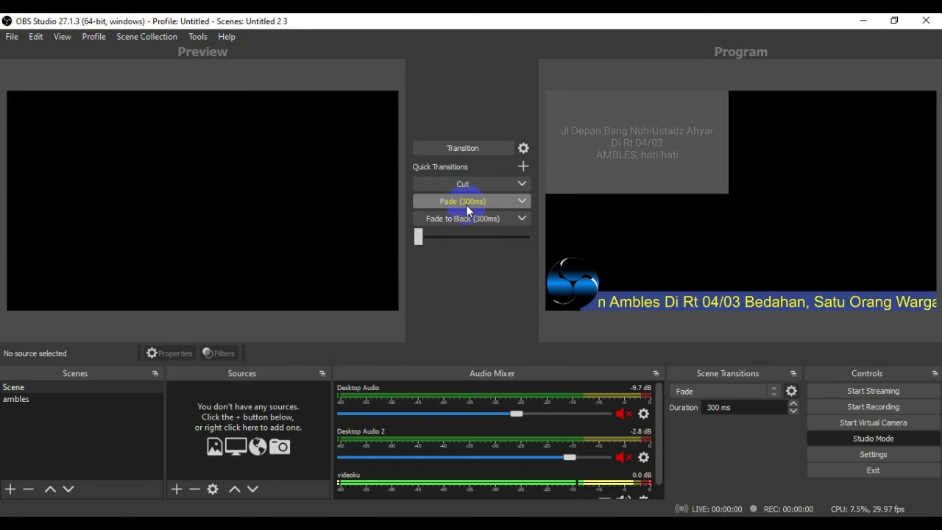
{"action": "left_click", "coordinate": [468, 210]}
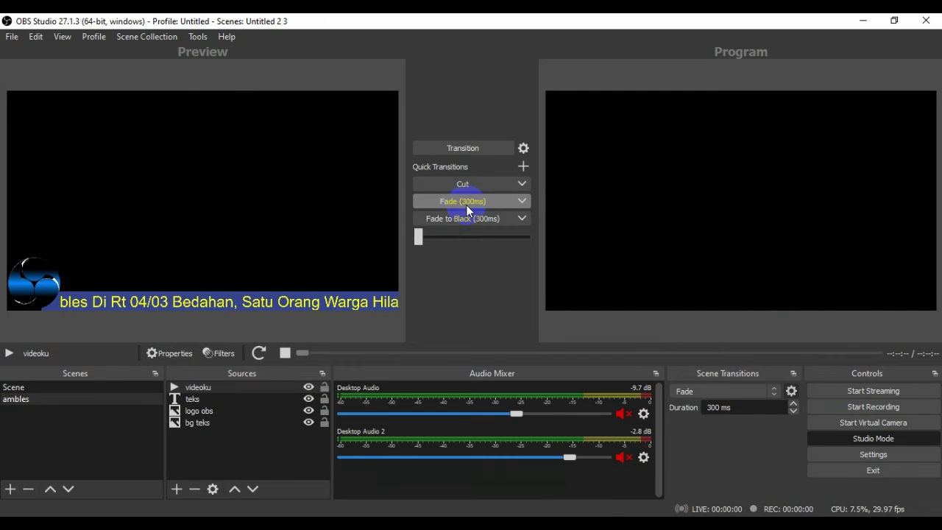
{"action": "left_click", "coordinate": [467, 218]}
{"action": "left_click", "coordinate": [463, 186]}
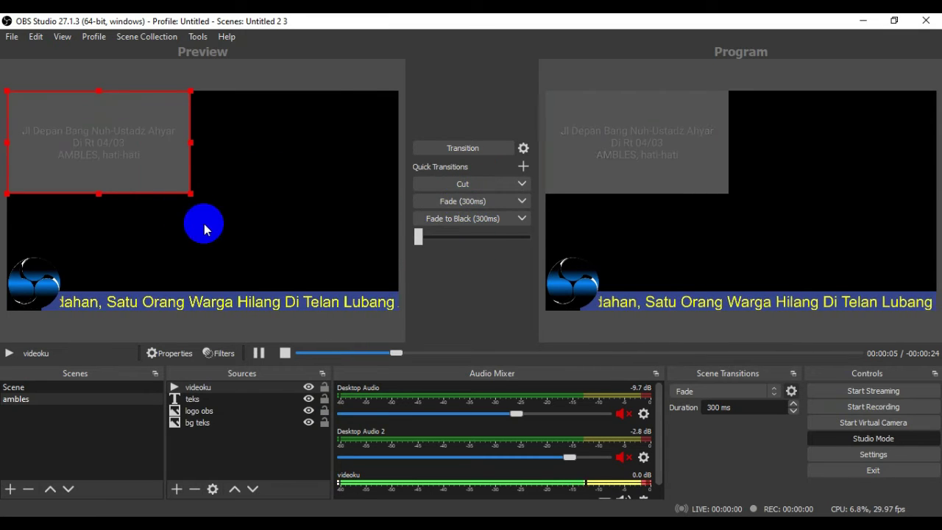
- Enlarge the videoku video in the preview to nearly the full canvas, aligned with the canvas's top and right edges
{"action": "left_click_drag", "start_coordinate": [190, 194], "coordinate": [368, 277]}
{"action": "mouse_move", "coordinate": [279, 219]}
{"action": "left_mouse_down"}
{"action": "mouse_move", "coordinate": [300, 223]}
{"action": "mouse_move", "coordinate": [287, 223]}
{"action": "left_mouse_up"}
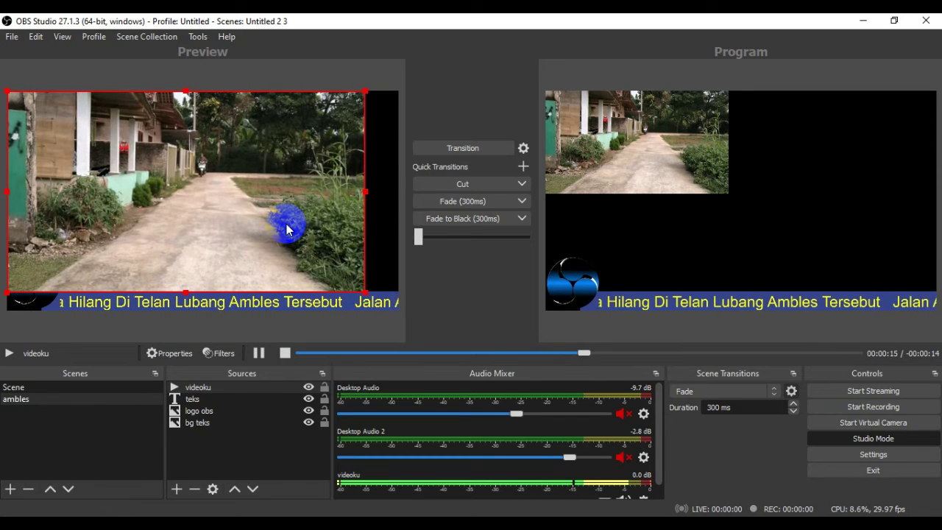
{"action": "left_click_drag", "start_coordinate": [287, 210], "coordinate": [298, 209]}
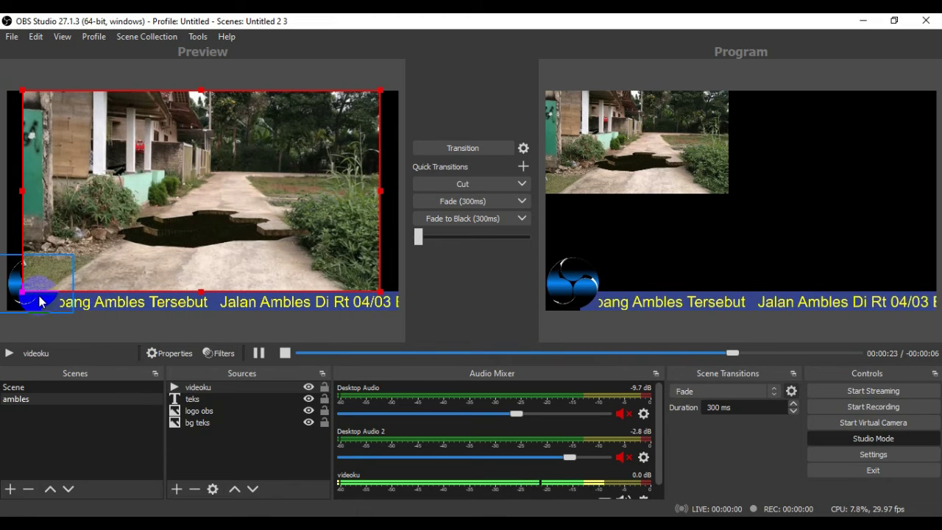
{"action": "left_click", "coordinate": [313, 267]}
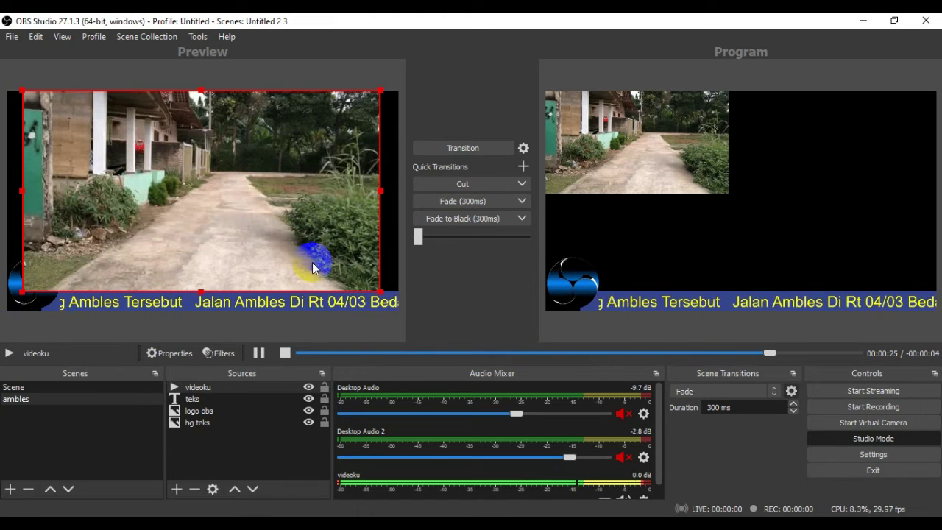
{"action": "left_click", "coordinate": [379, 292]}
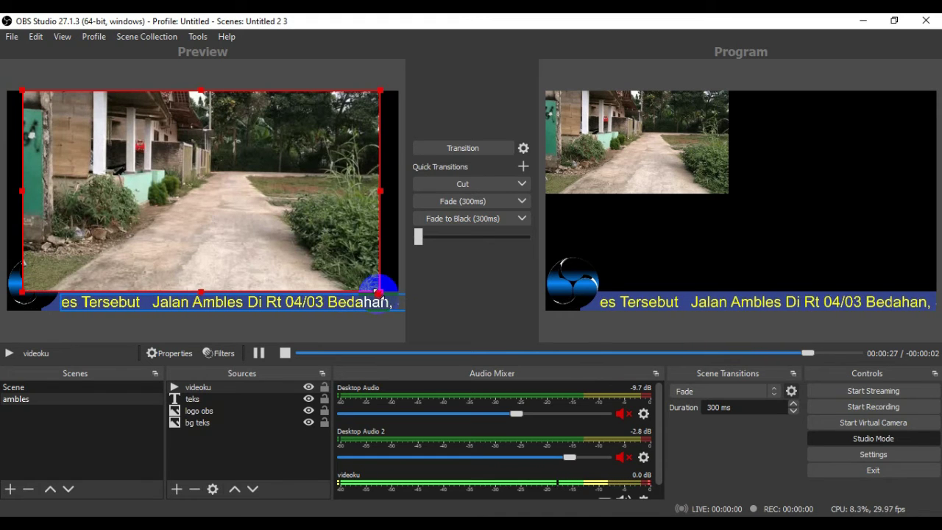
{"action": "left_click_drag", "start_coordinate": [379, 293], "coordinate": [383, 300]}
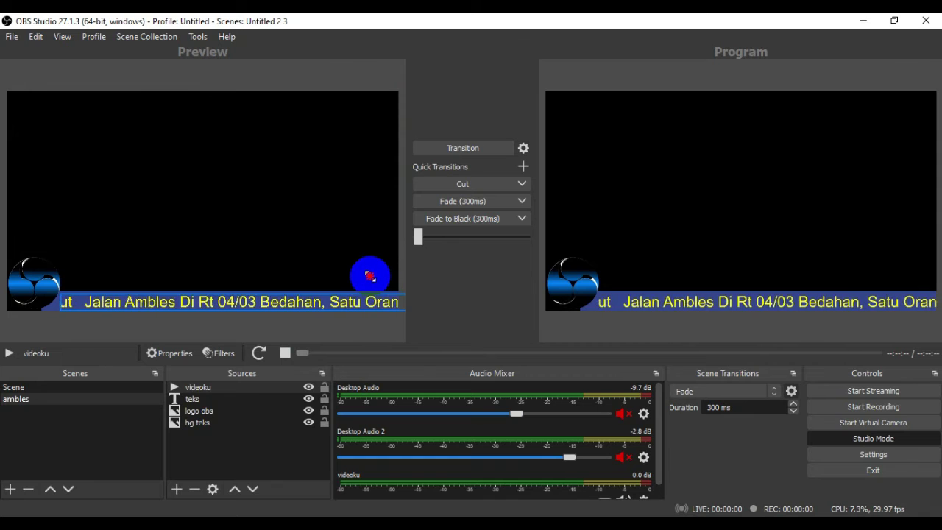
{"action": "left_click", "coordinate": [326, 257]}
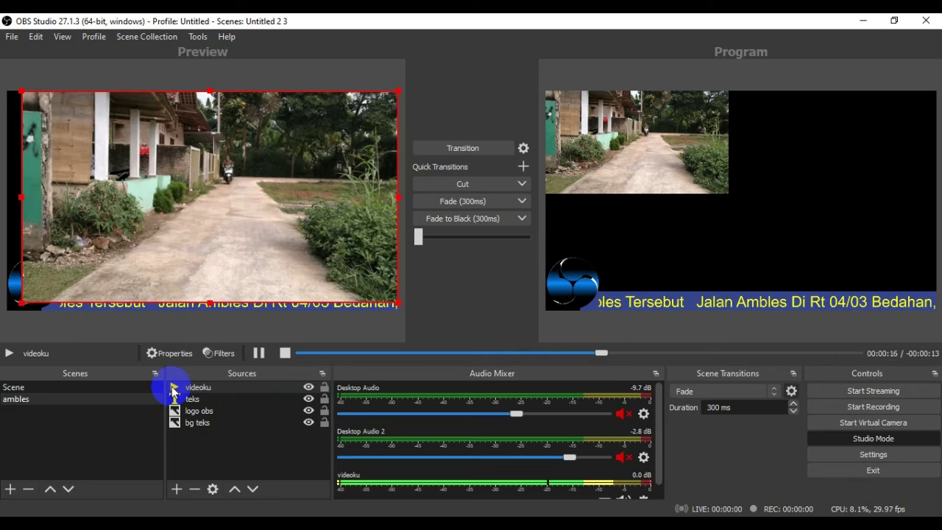
- Move the videoku source below bg teks in the source order and enable Loop in its properties
{"action": "left_click_drag", "start_coordinate": [168, 434], "coordinate": [170, 436]}
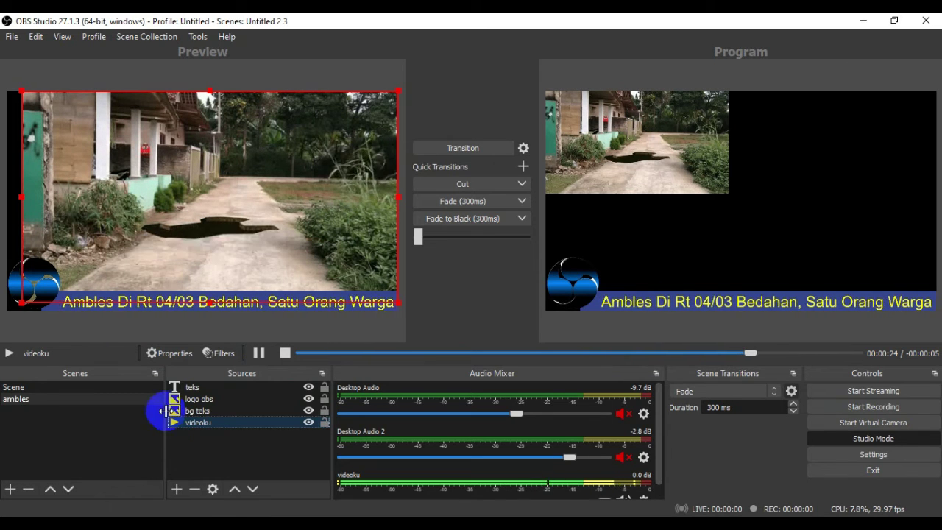
{"action": "double_click", "coordinate": [201, 424]}
{"action": "left_click", "coordinate": [302, 363]}
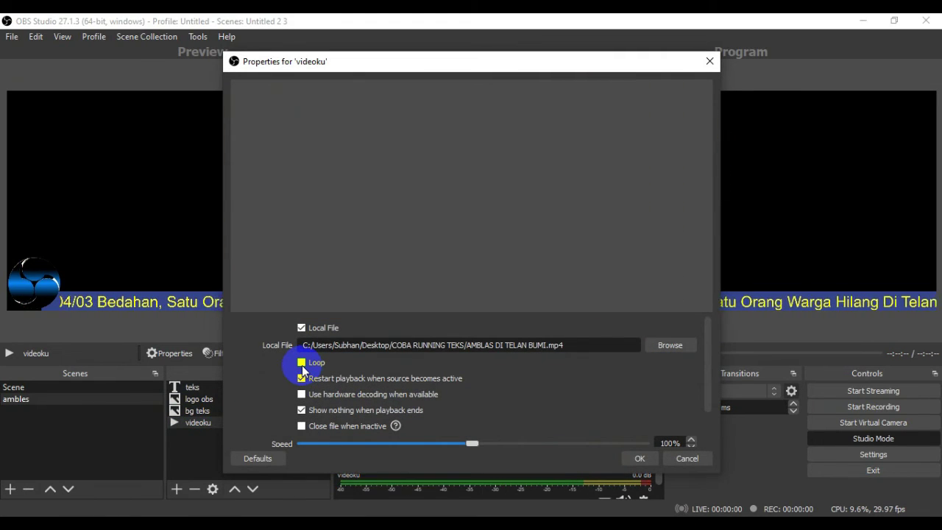
{"action": "left_click", "coordinate": [650, 463]}
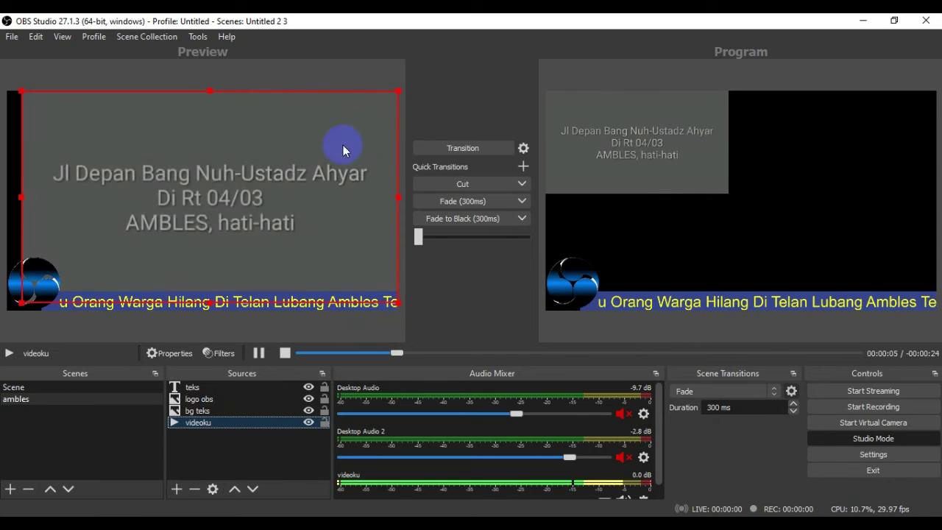
- Transition the enlarged video layout from the preview to the program output with the manual transition slider
{"action": "left_click", "coordinate": [419, 237]}
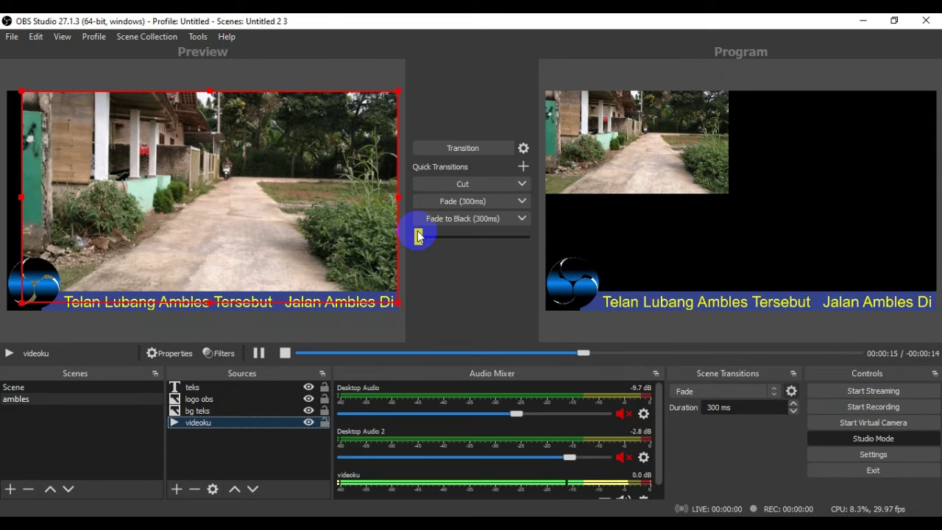
{"action": "left_click_drag", "start_coordinate": [418, 236], "coordinate": [560, 247]}
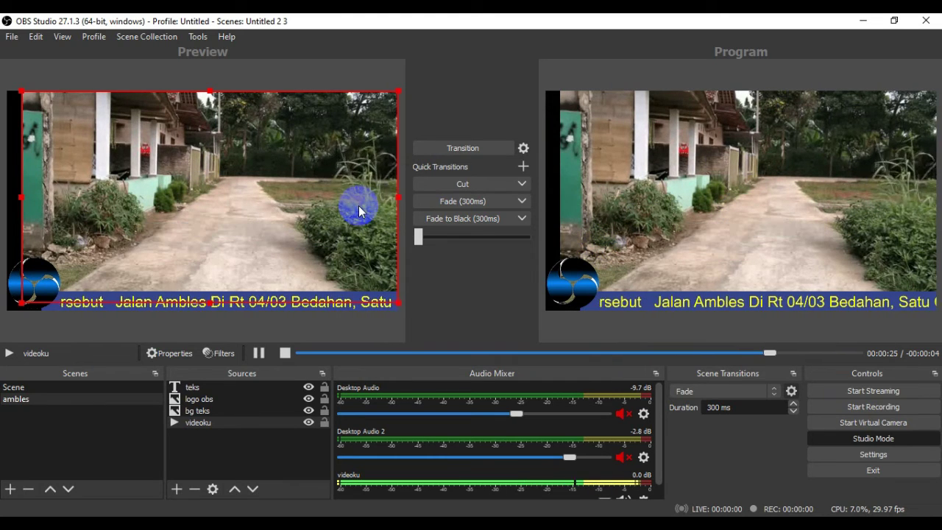
- Switch Studio Mode off to view the scene on a single canvas, and switch it back on
{"action": "left_click", "coordinate": [853, 437]}
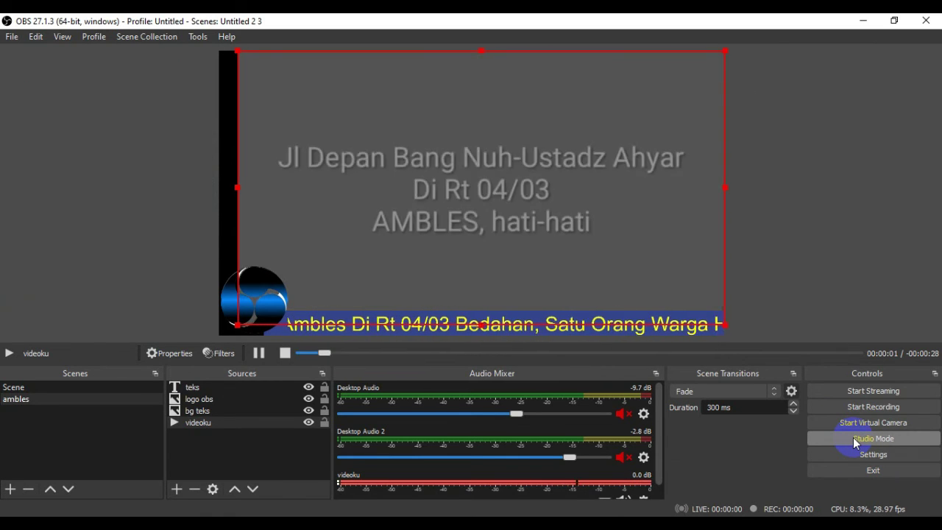
{"action": "left_click", "coordinate": [853, 437]}
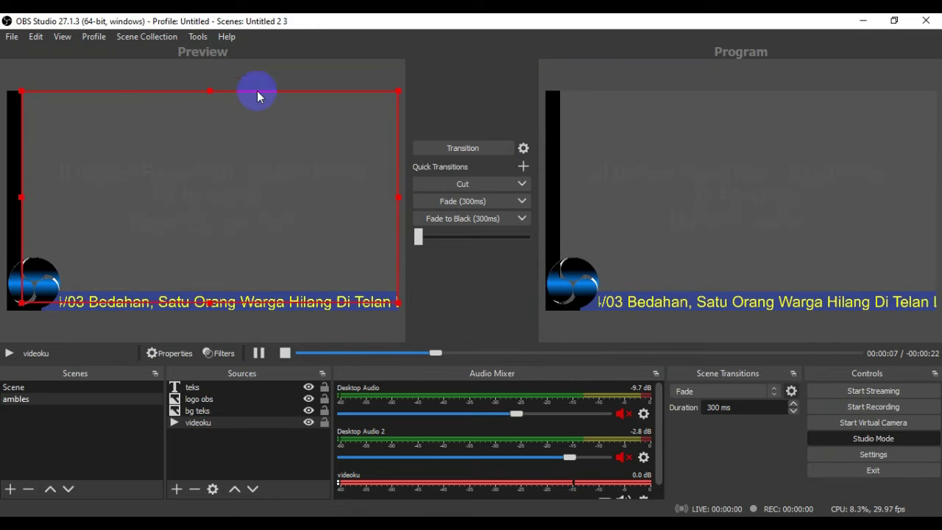
{"action": "left_click", "coordinate": [331, 76]}
{"action": "mouse_move", "coordinate": [311, 148]}
{"action": "left_mouse_down"}
{"action": "mouse_move", "coordinate": [299, 147]}
{"action": "mouse_move", "coordinate": [306, 153]}
{"action": "left_mouse_up"}
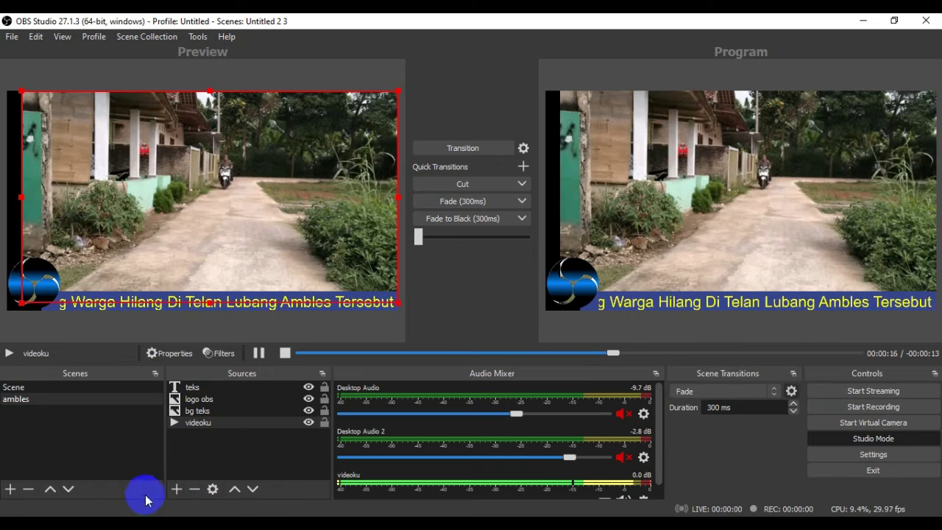
- Add a new media source named livestreaming to the ambles scene
{"action": "left_click", "coordinate": [176, 489]}
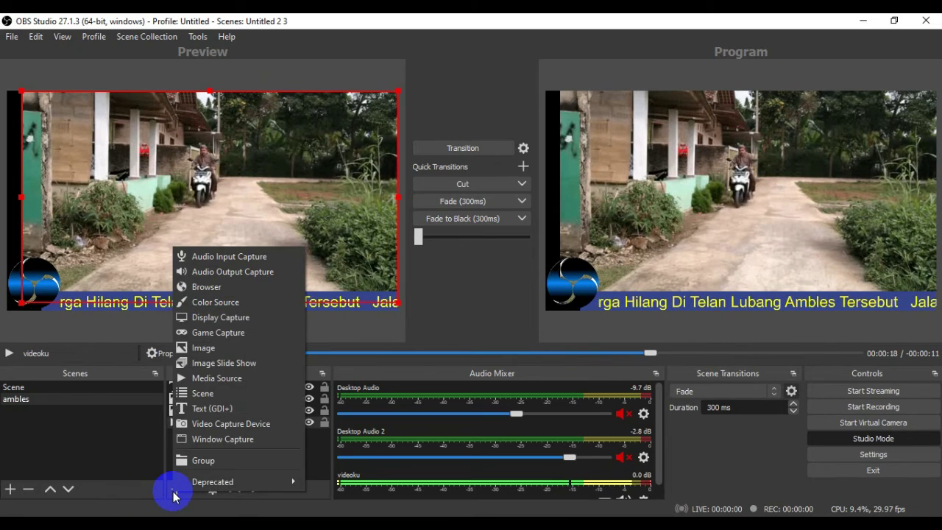
{"action": "left_click", "coordinate": [217, 378]}
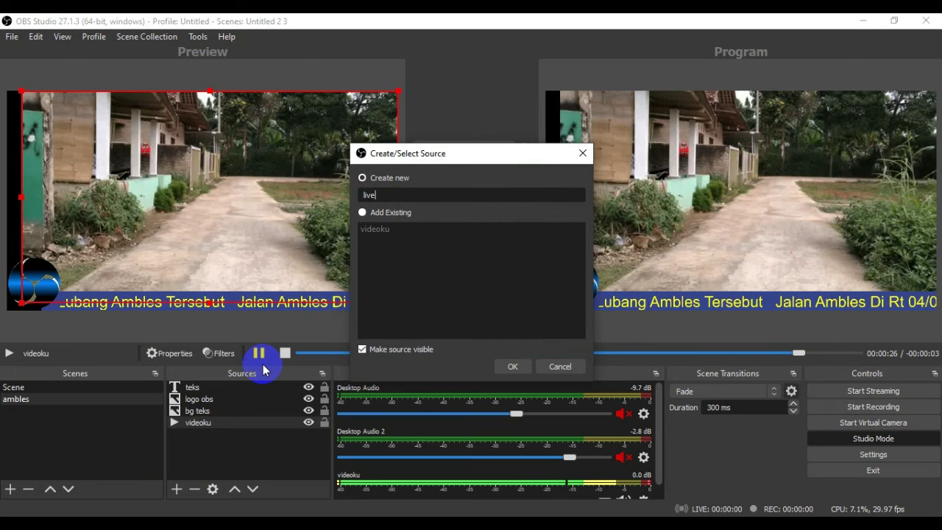
{"action": "type", "text": "lives"}
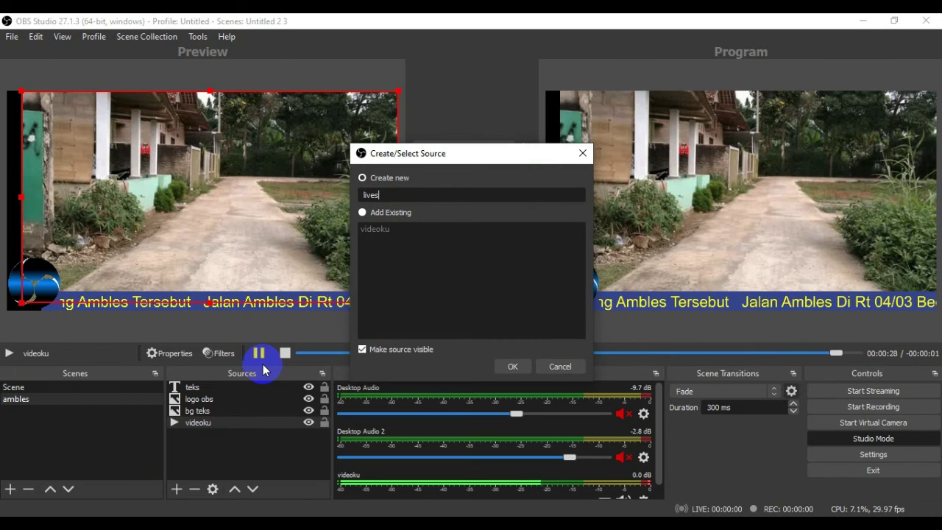
{"action": "type", "text": "treaming"}
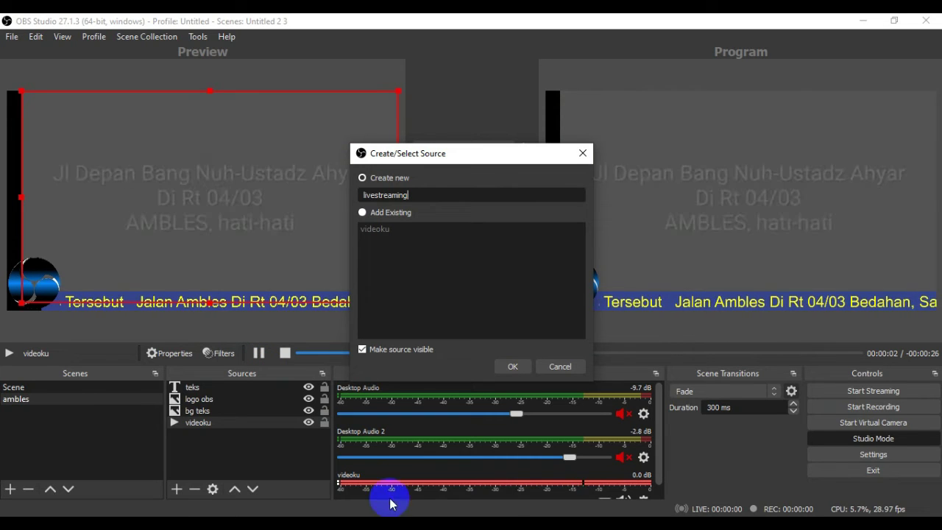
{"action": "left_click", "coordinate": [513, 366]}
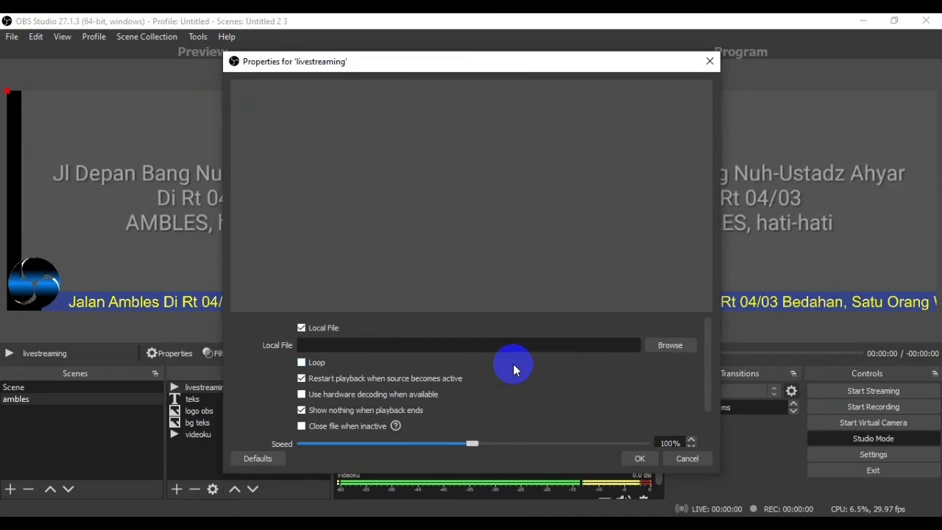
- Browse for the local file of the livestreaming source
{"action": "left_click", "coordinate": [682, 346]}
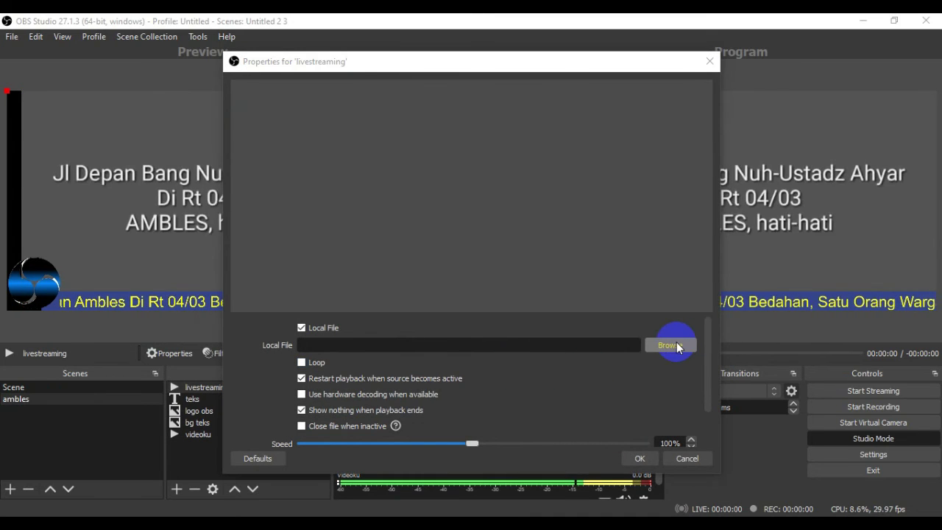